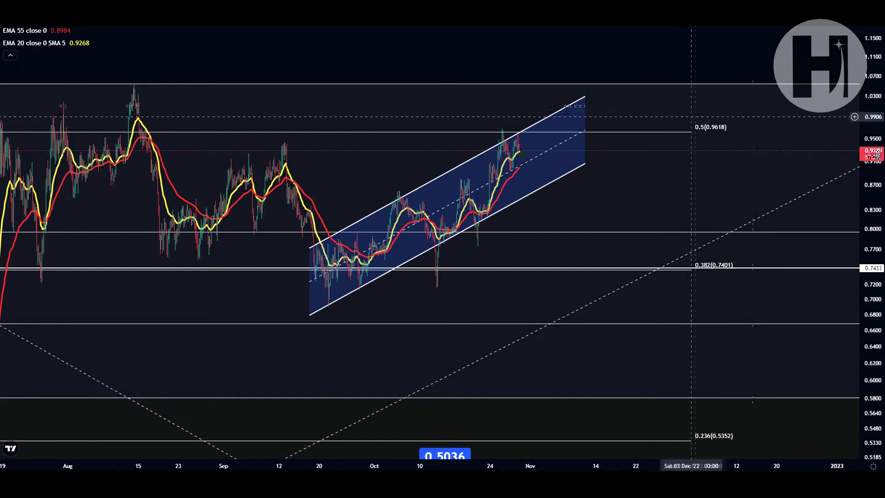
- Trace the price swings inside the rising channel with a brush stroke, then circle the recent highs near 0.9618 and the mid-September high
mouse_move(426, 169)
mouse_down()
mouse_move(448, 161)
mouse_move(442, 168)
mouse_up()
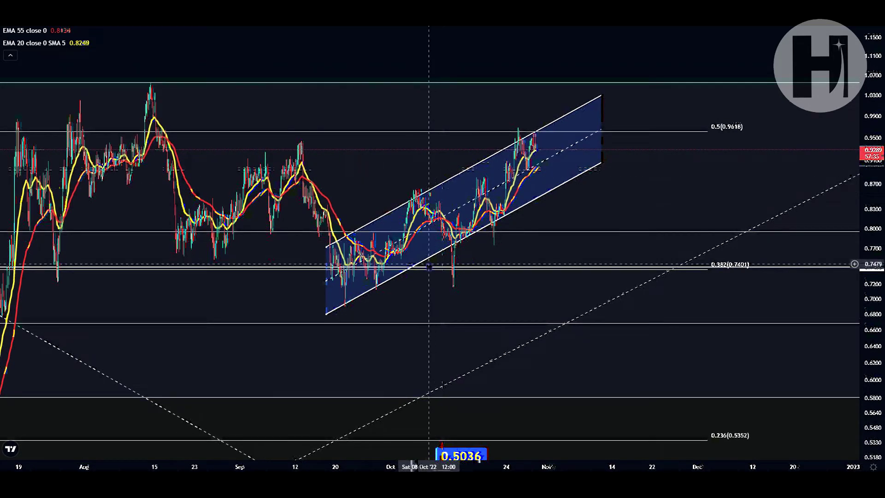
drag(397, 465, 461, 446)
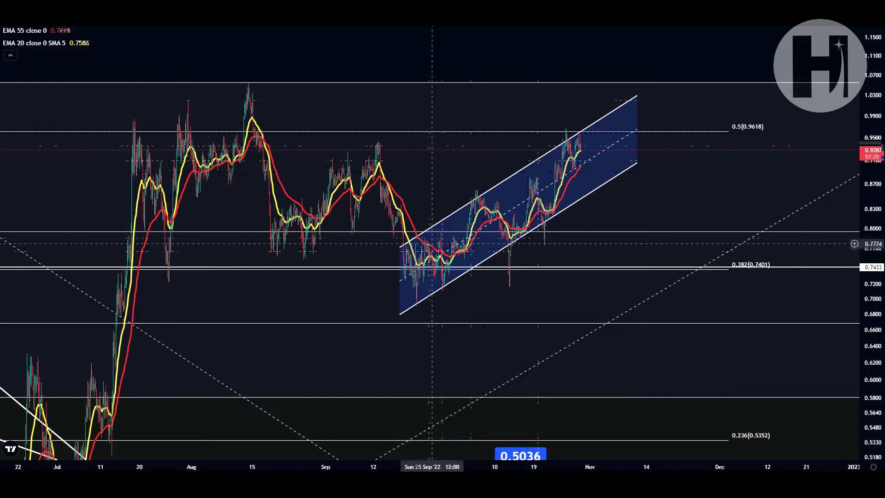
drag(584, 208, 571, 208)
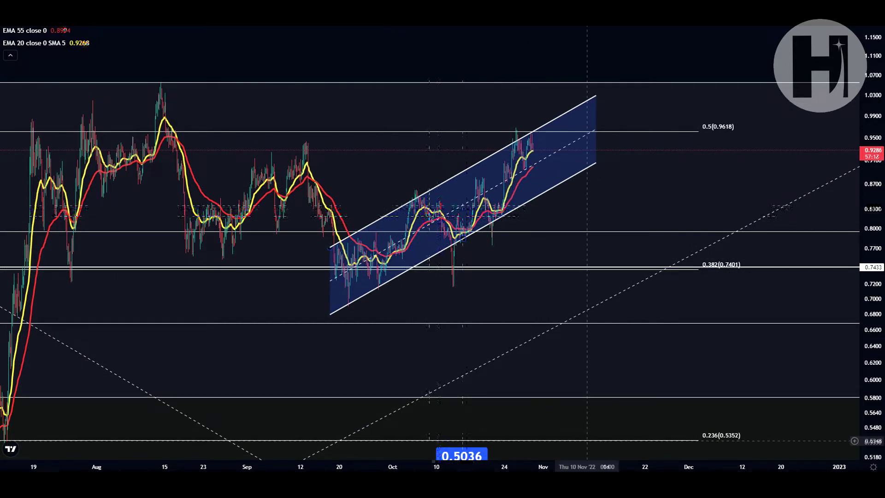
mouse_move(352, 254)
mouse_down()
mouse_move(354, 295)
mouse_move(405, 209)
mouse_move(440, 239)
mouse_move(467, 203)
mouse_move(513, 172)
mouse_move(531, 135)
mouse_move(511, 146)
mouse_move(536, 130)
mouse_up()
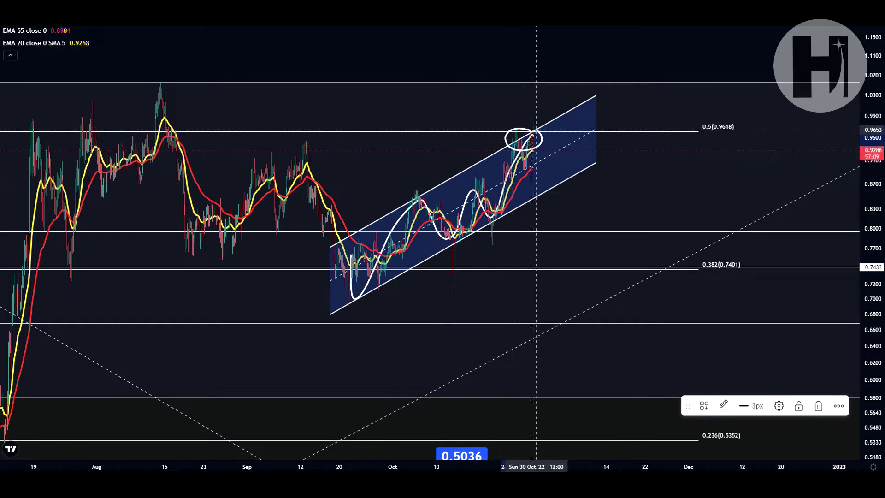
mouse_move(315, 136)
mouse_down()
mouse_move(300, 135)
mouse_move(295, 151)
mouse_move(317, 154)
mouse_move(317, 136)
mouse_up()
- Brush a projected drop from the latest high through the channel's lower edge to the line near 0.80, circling its targets and the late-October low
mouse_move(532, 139)
mouse_down()
mouse_move(539, 157)
mouse_move(555, 157)
mouse_up()
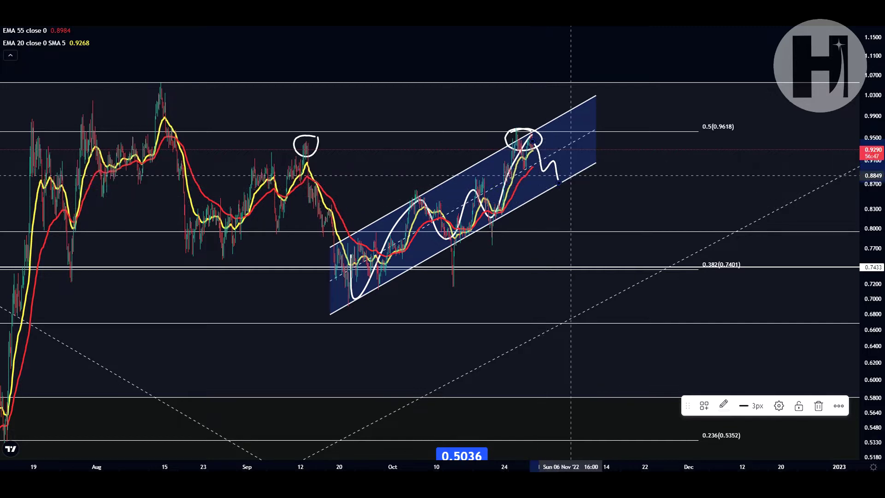
mouse_move(559, 174)
mouse_down()
mouse_move(563, 222)
mouse_move(553, 235)
mouse_move(574, 237)
mouse_move(570, 224)
mouse_up()
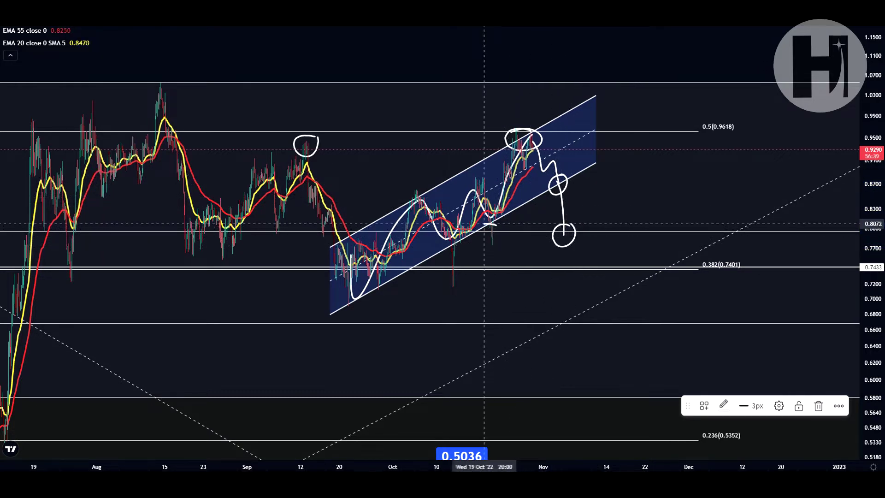
mouse_move(492, 225)
mouse_down()
mouse_move(483, 253)
mouse_move(504, 232)
mouse_up()
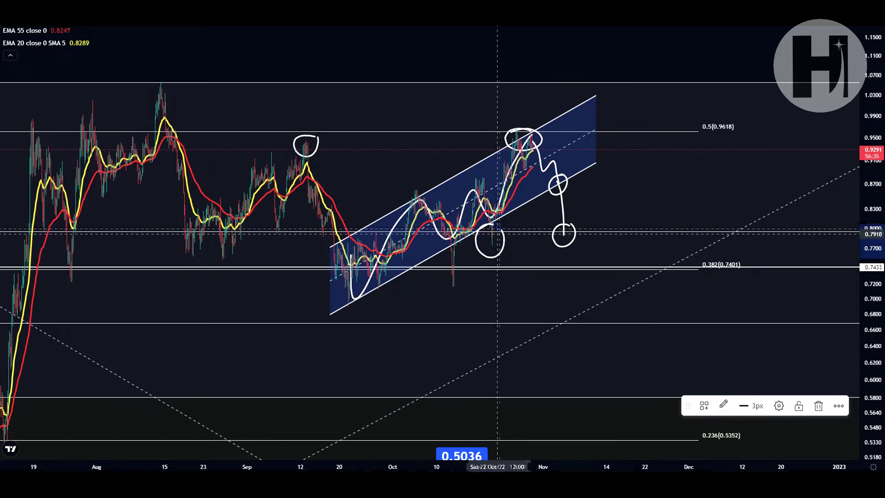
- Undo all the freehand brush strokes and circles on the price chart
key(ctrl+z)
key(ctrl+z)
key(ctrl+z)
key(ctrl+z)
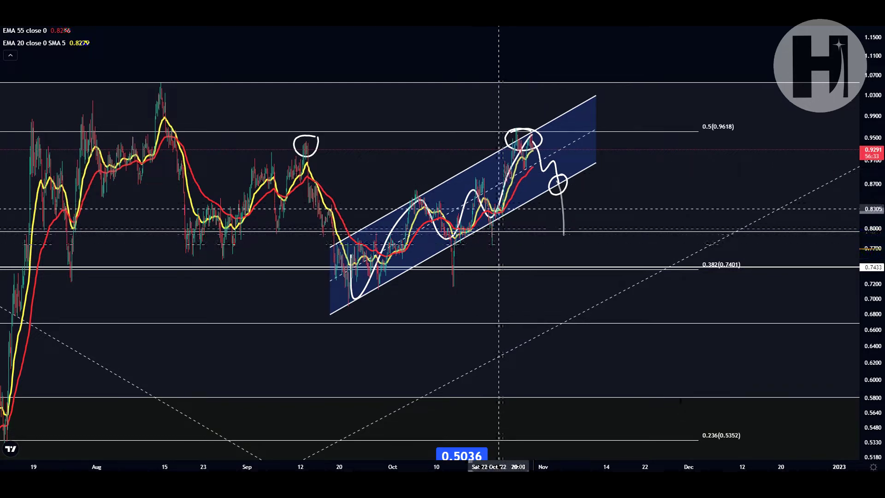
key(ctrl+z)
key(ctrl+z)
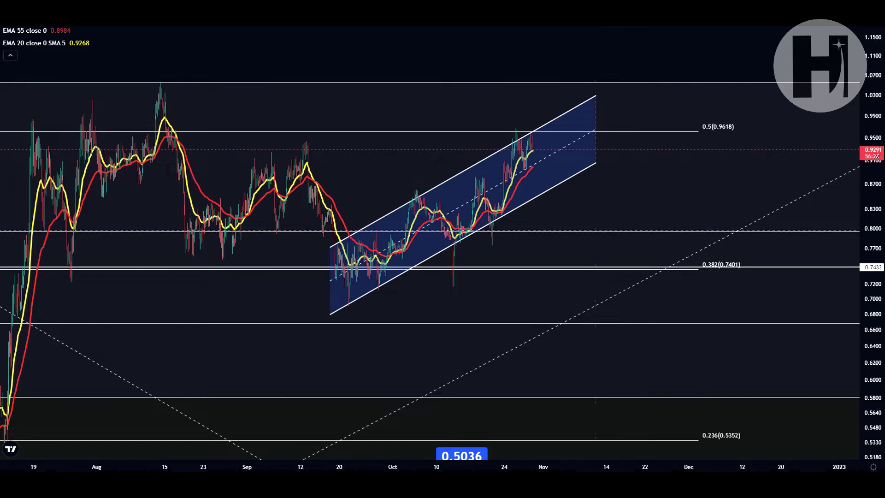
- Place a price label at 0.7964 on the first horizontal support line below the channel
click(602, 232)
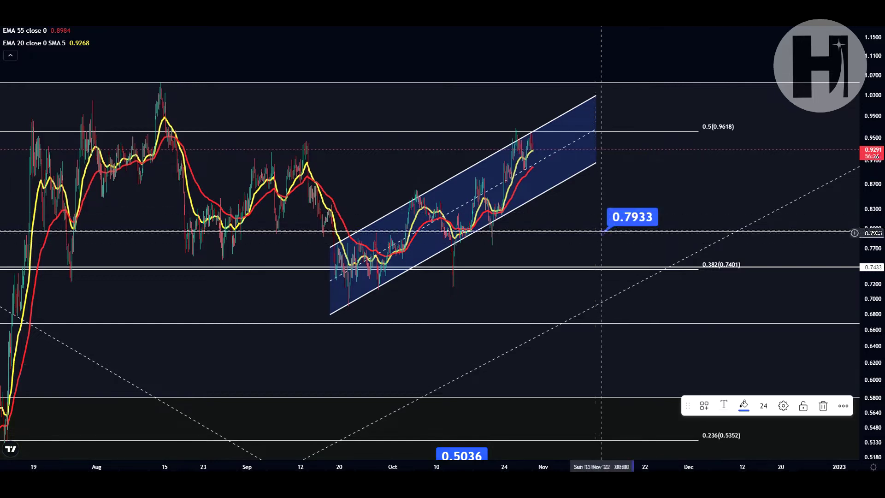
drag(619, 220, 546, 216)
click(589, 208)
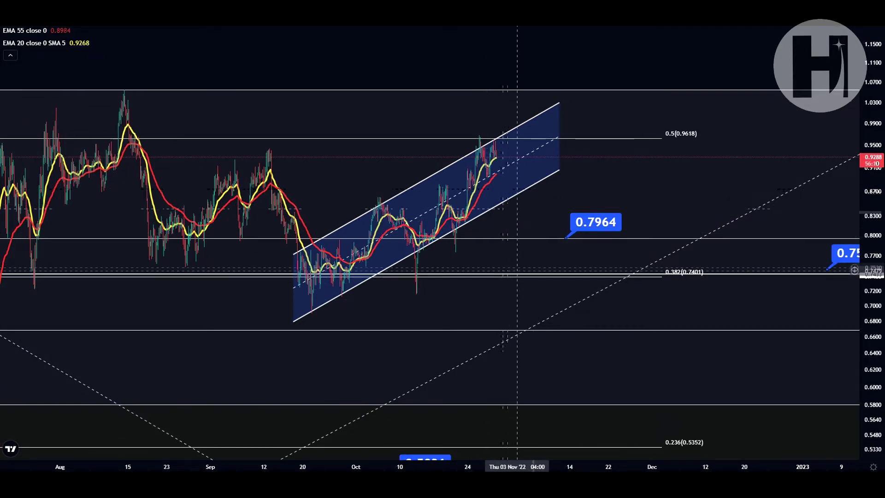
- Place price labels at 0.7424 and 0.6686 on the next two horizontal support lines below
drag(517, 271, 513, 271)
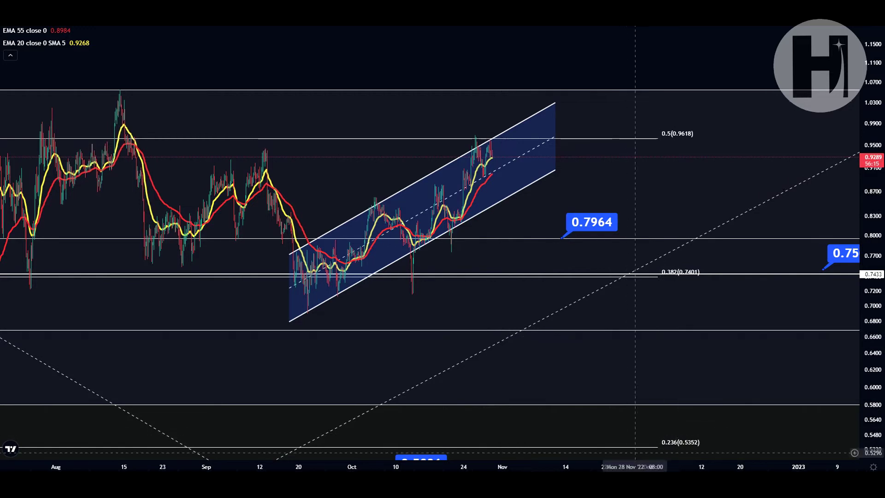
drag(834, 254, 579, 259)
click(566, 294)
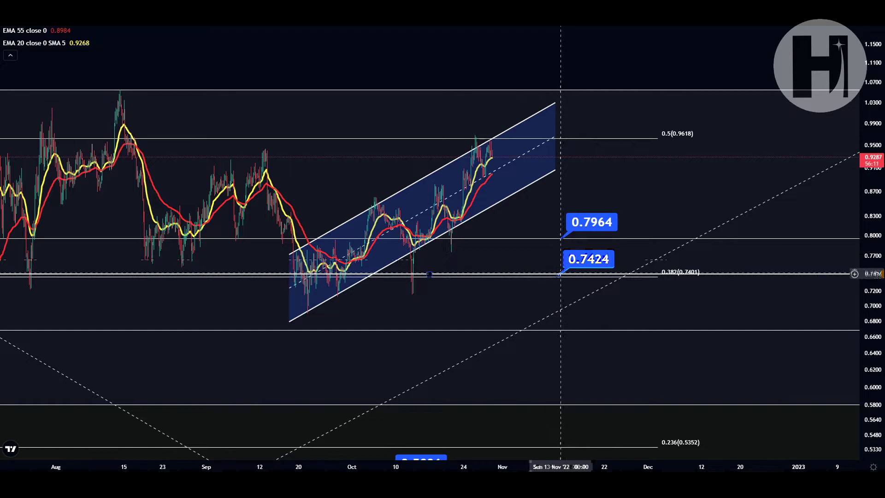
drag(518, 294, 539, 274)
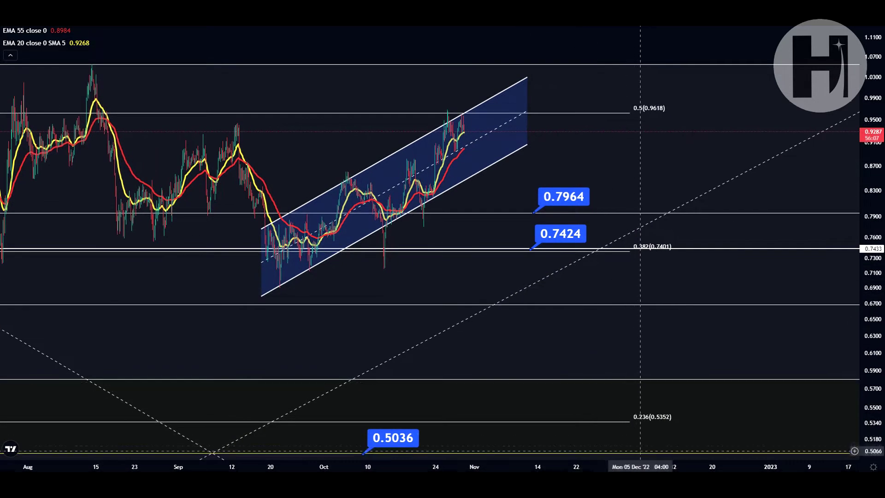
click(544, 304)
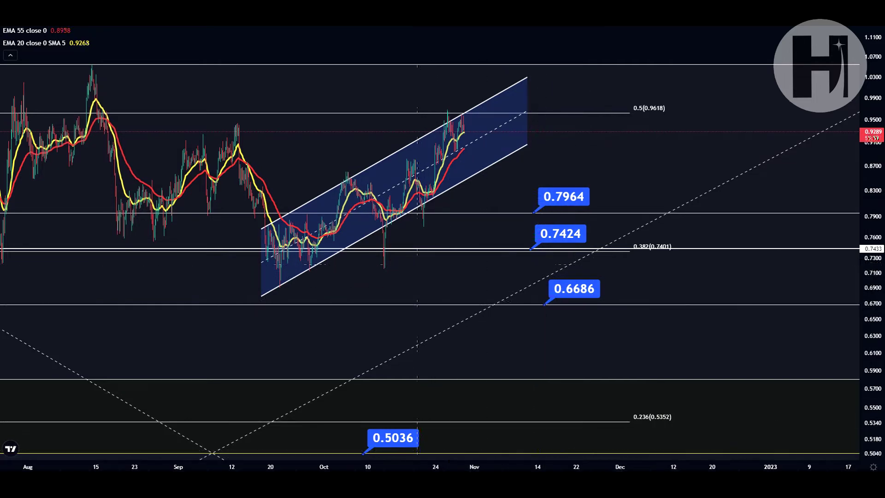
- Draw a yellow arrow pointing at the mid-October low below the channel, adjust its tip and delete the arrow
mouse_move(306, 404)
mouse_down()
mouse_move(300, 297)
mouse_move(384, 268)
mouse_move(422, 226)
mouse_move(407, 249)
mouse_move(328, 281)
mouse_move(301, 275)
mouse_move(280, 287)
mouse_move(421, 241)
mouse_move(375, 288)
mouse_move(246, 282)
mouse_move(365, 257)
mouse_move(414, 233)
mouse_move(397, 255)
mouse_move(290, 269)
mouse_move(394, 268)
mouse_up()
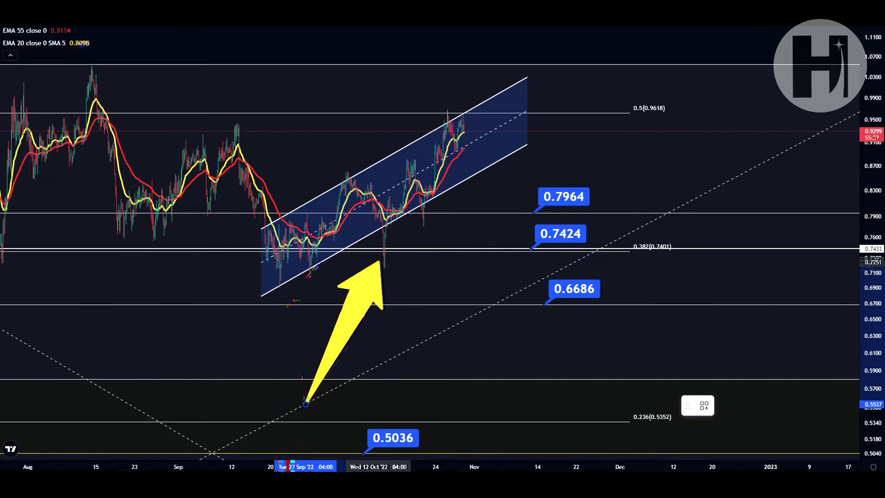
drag(382, 265, 382, 269)
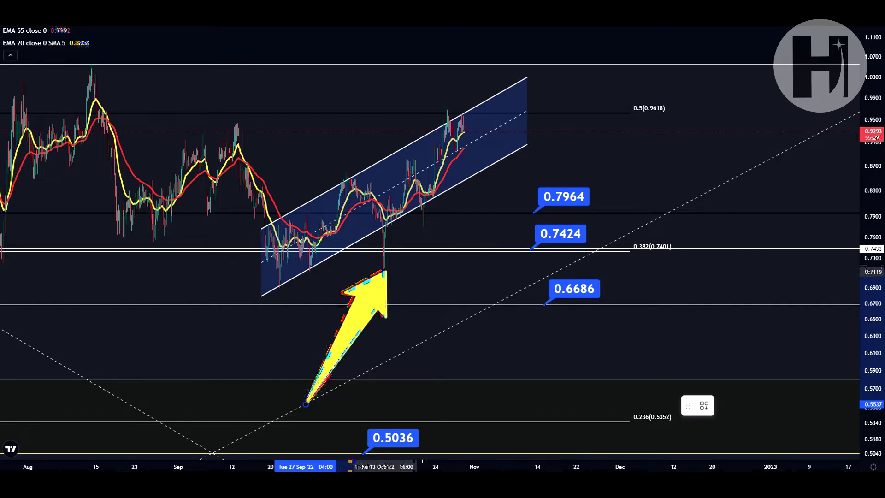
drag(384, 271, 404, 274)
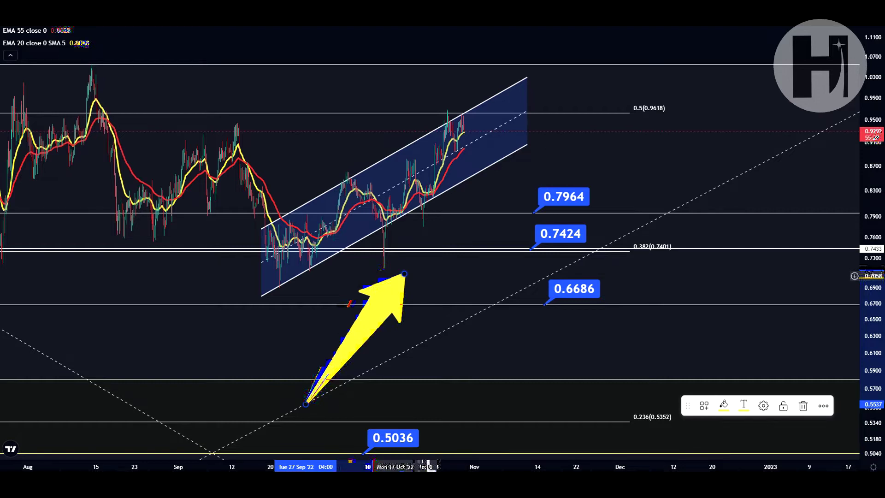
key(Delete)
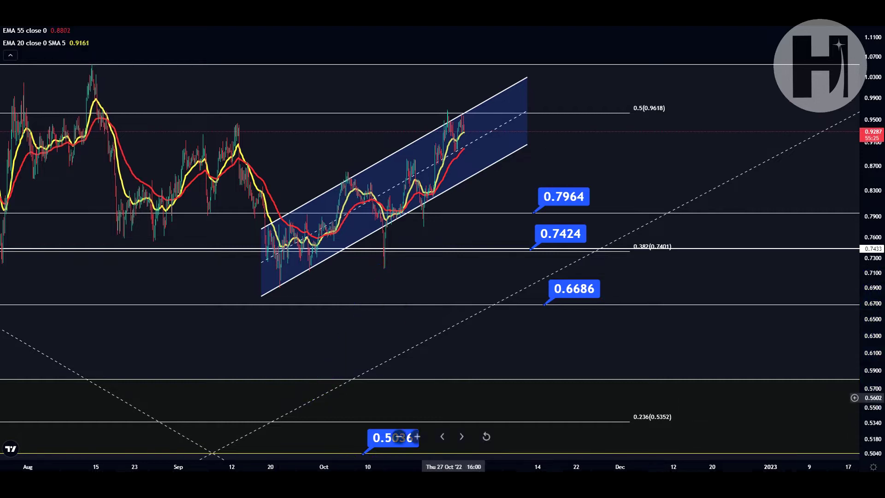
- Maximize the RSI pane and examine its October swings against the trend lines and the 67.63 level
drag(871, 145, 871, 180)
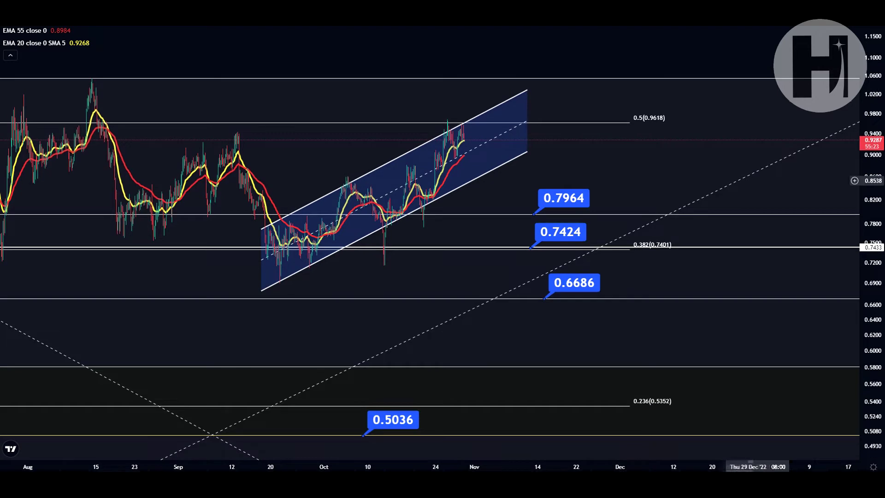
double_click(642, 154)
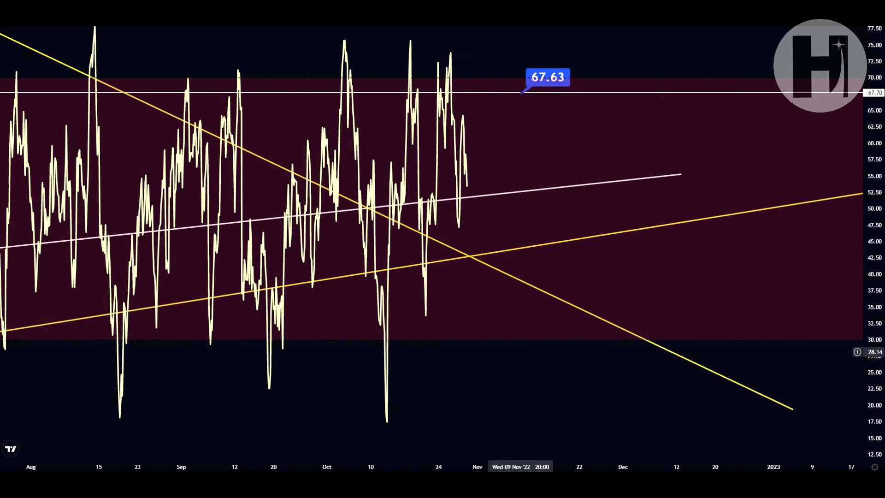
scroll(323, 453, up, 3)
drag(324, 277, 171, 276)
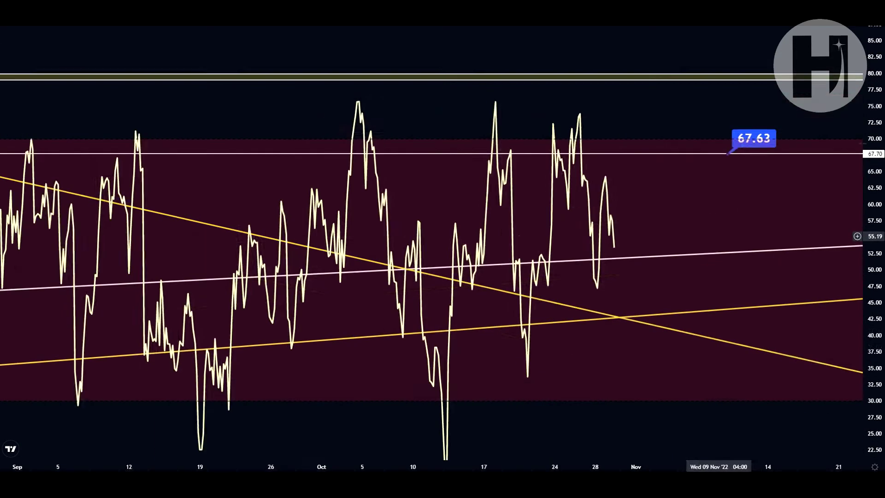
drag(871, 187, 871, 373)
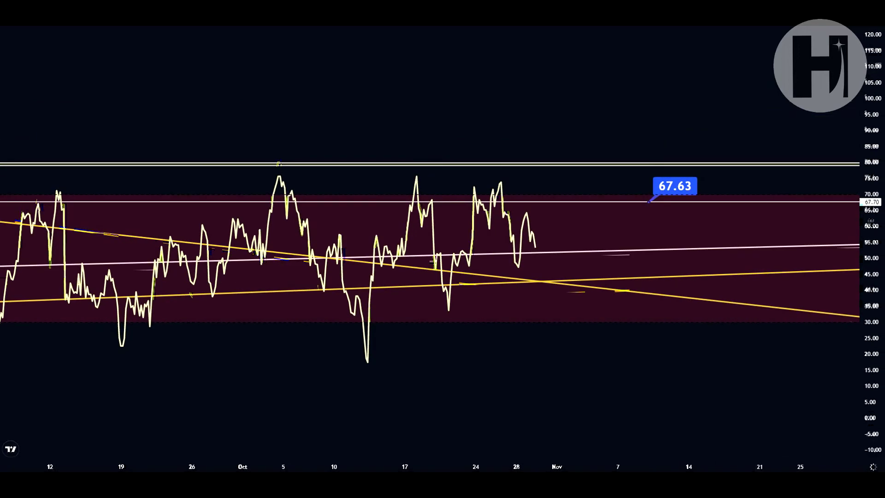
scroll(594, 219, up, 5)
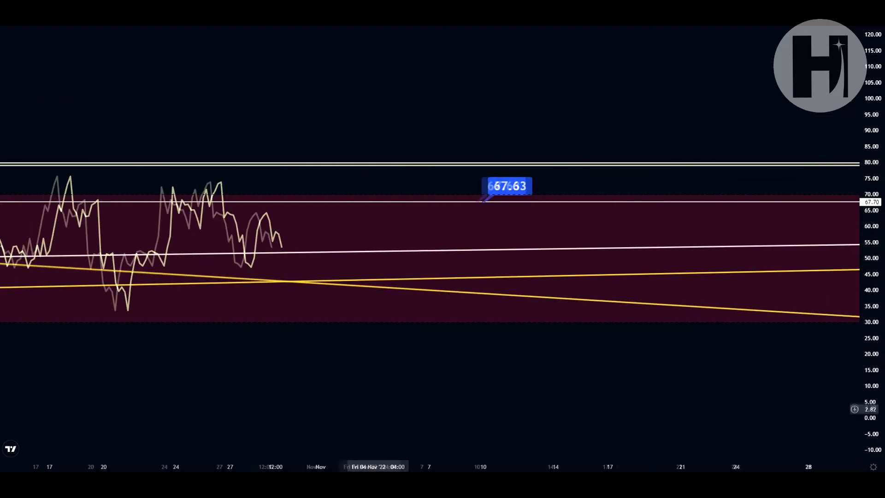
drag(298, 219, 583, 249)
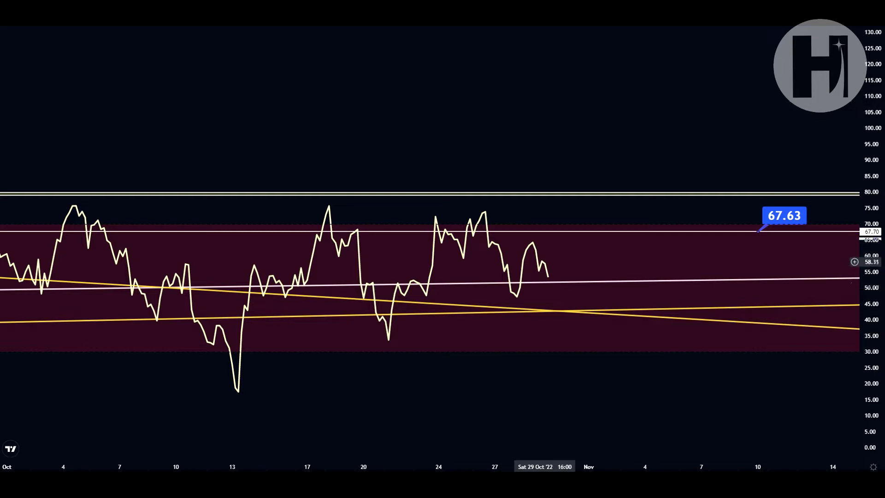
- Restore the split view to compare price with RSI, then maximize the price pane
double_click(563, 173)
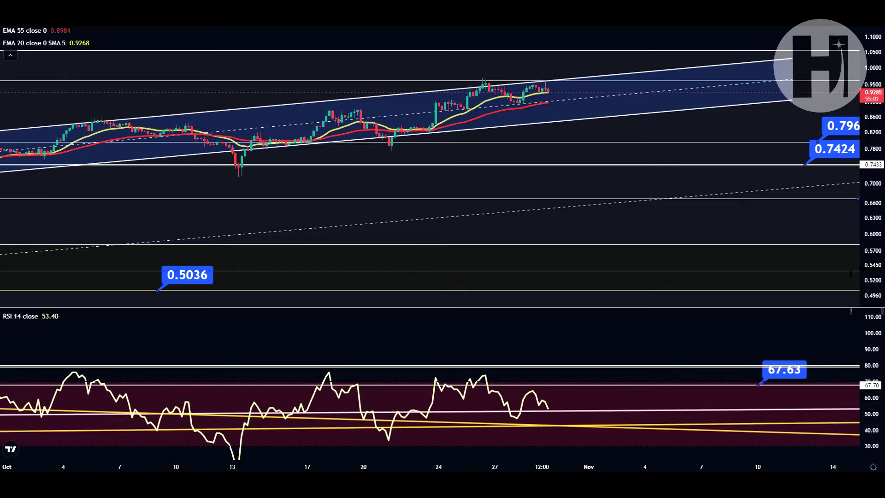
drag(860, 269, 860, 224)
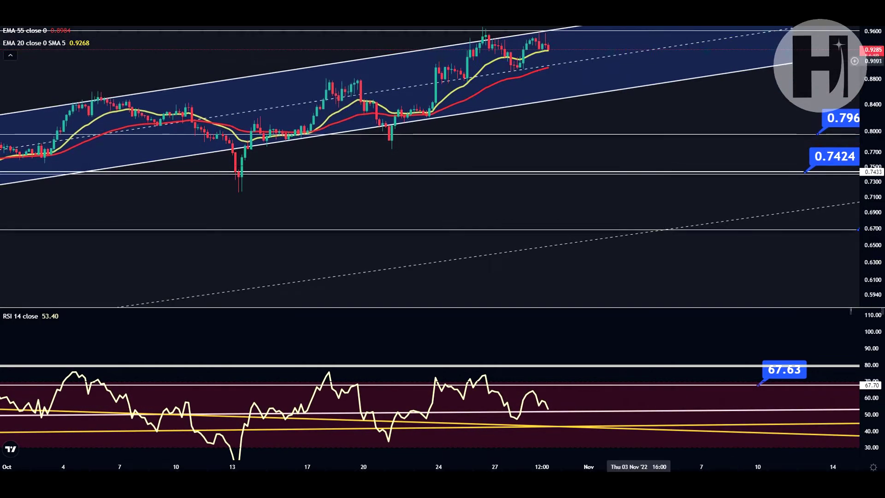
drag(645, 134, 628, 200)
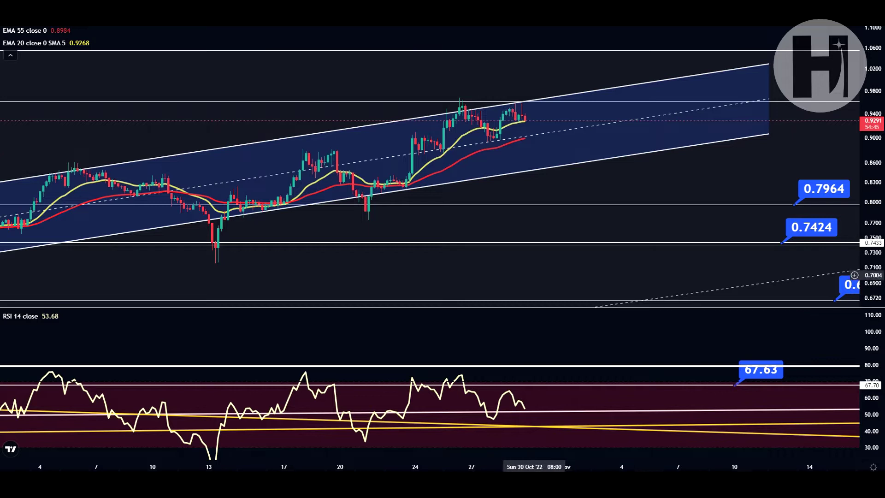
double_click(534, 264)
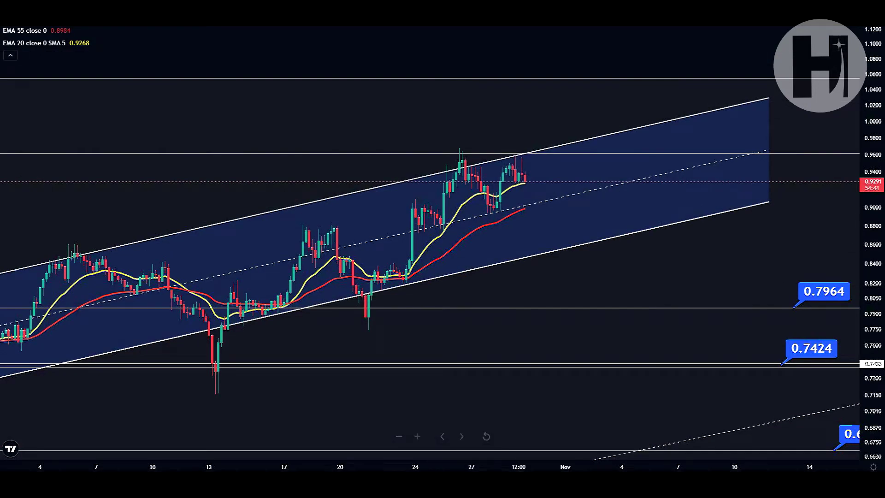
- Examine the full rising channel since mid-September together with the labelled support lines below it
drag(447, 466, 595, 436)
scroll(596, 436, down, 1)
drag(721, 277, 679, 239)
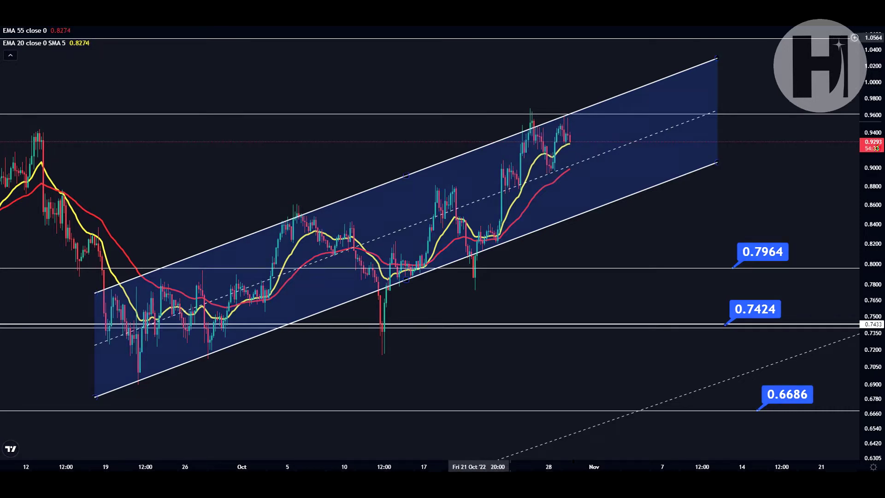
drag(333, 466, 539, 466)
drag(873, 70, 872, 223)
drag(710, 215, 549, 204)
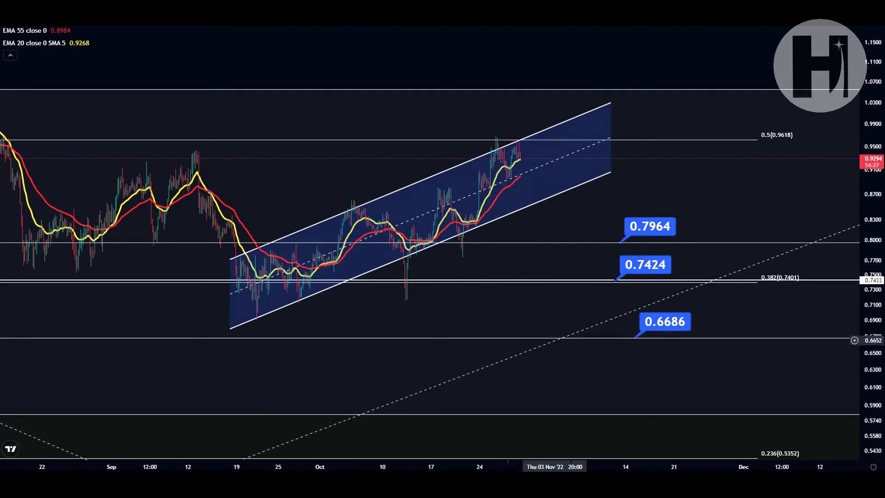
- Circle the mid-August high at the 1.0552 Fibonacci level with the brush on the full price history
scroll(852, 355, down, 8)
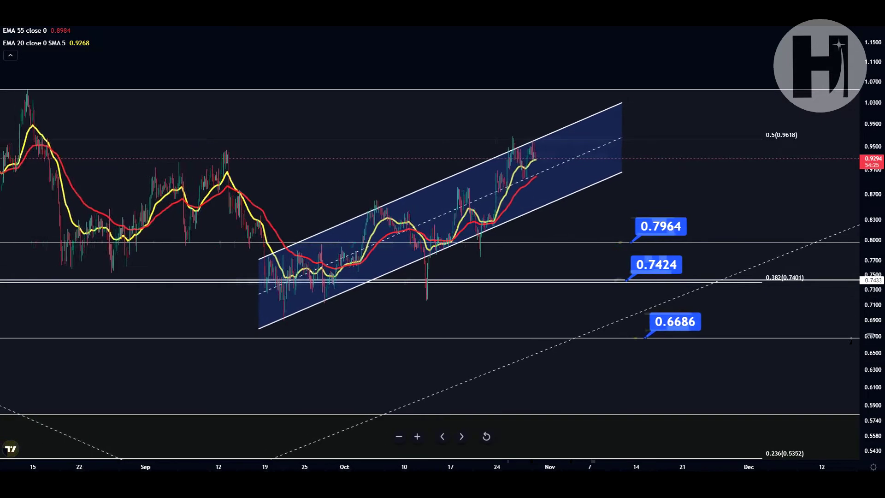
drag(546, 368, 504, 359)
drag(573, 279, 479, 288)
drag(871, 69, 870, 244)
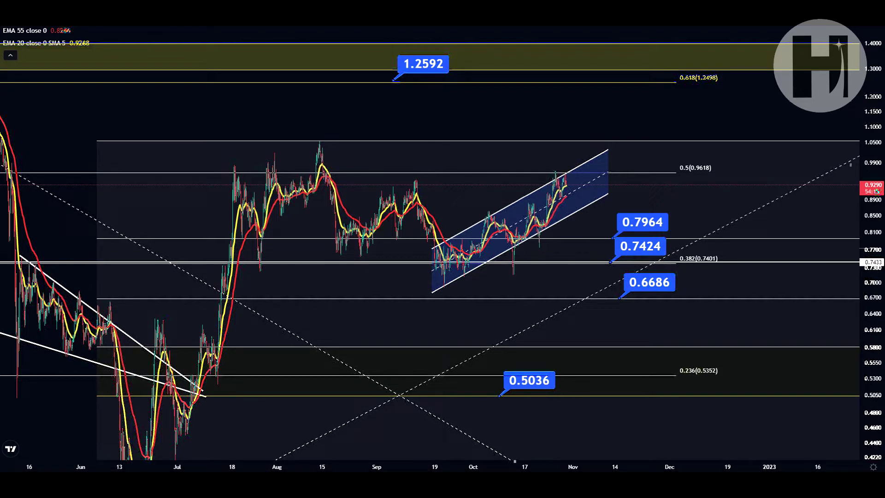
scroll(744, 145, down, 5)
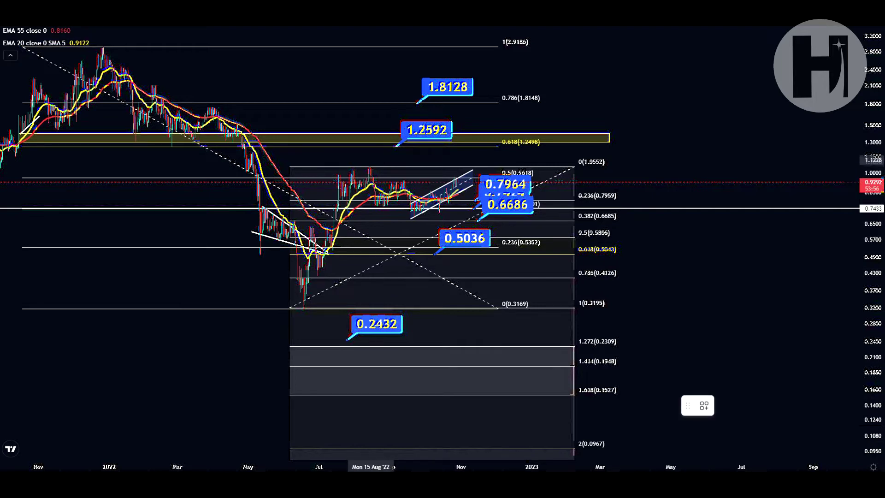
click(368, 155)
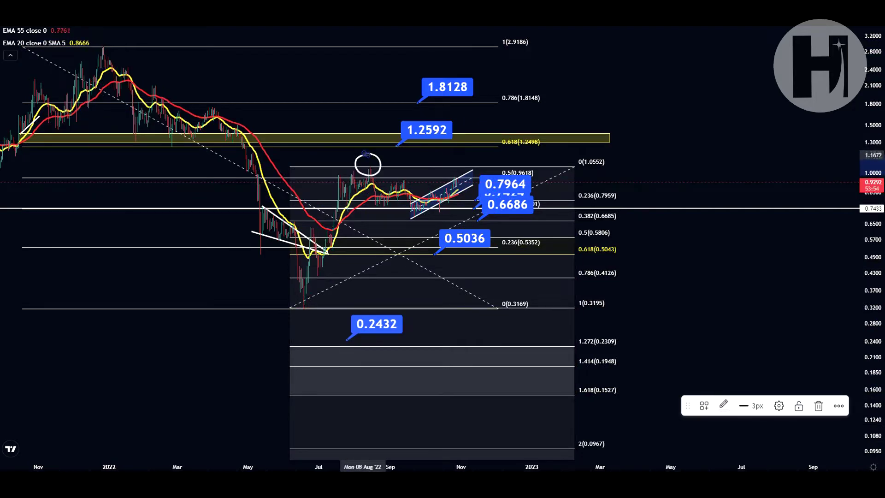
- Circle the June low near 0.3195 with the brush and sketch possible price paths over the channel and up to the 1.2498 level
mouse_move(306, 294)
mouse_down()
mouse_move(297, 306)
mouse_move(310, 305)
mouse_move(306, 294)
mouse_up()
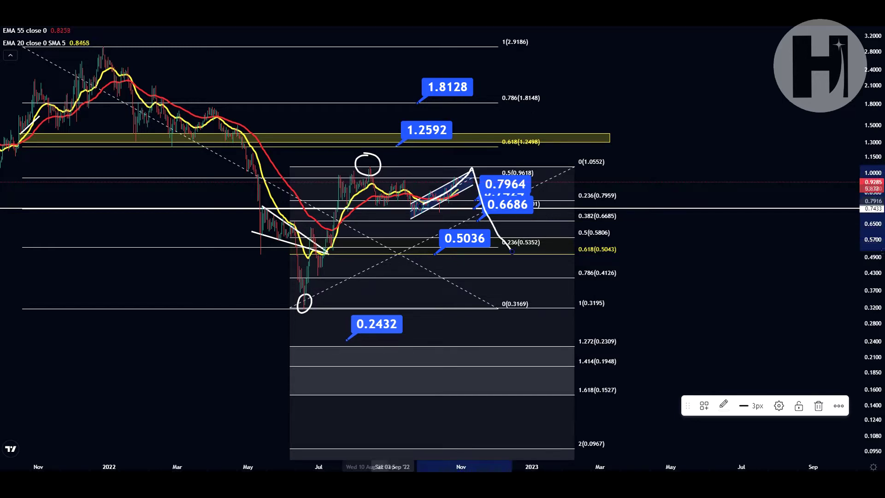
mouse_move(328, 186)
mouse_down()
mouse_move(381, 135)
mouse_move(415, 175)
mouse_move(469, 146)
mouse_move(486, 170)
mouse_up()
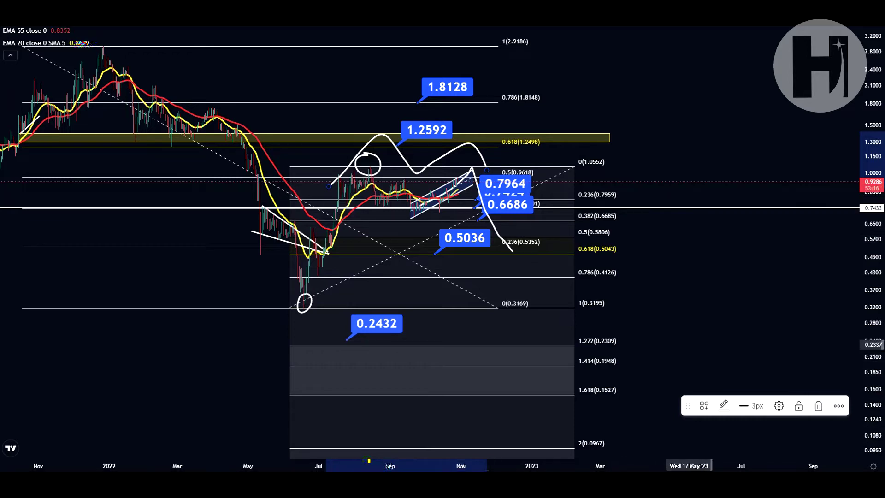
- Undo all the brush circles and sketched price paths on the price chart
click(673, 307)
key(ctrl+z)
key(ctrl+z)
key(ctrl+z)
key(ctrl+z)
key(ctrl+z)
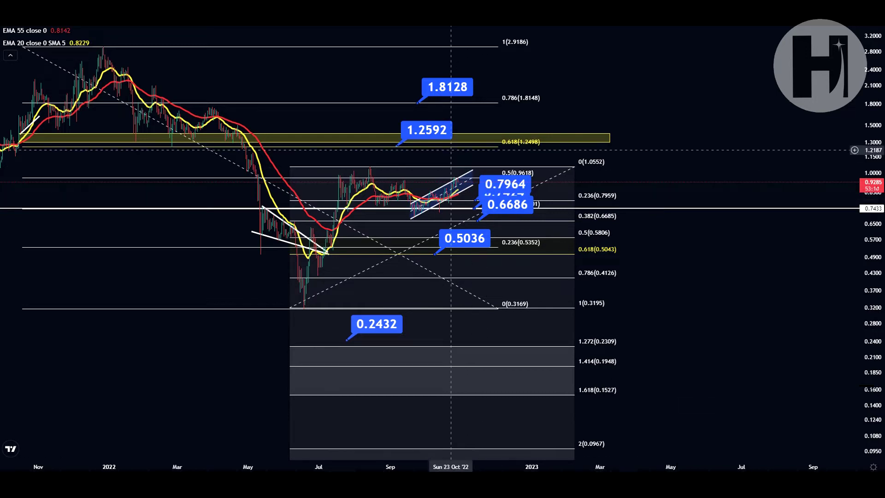
- Project the height from the 1.0552 level to the September lows downward from the 0.7433 support with a vertical line, then delete it
click(412, 167)
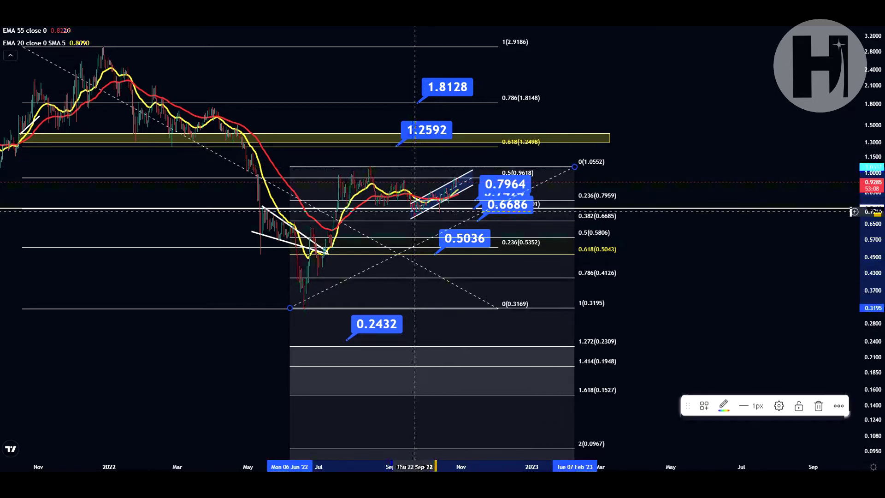
click(492, 123)
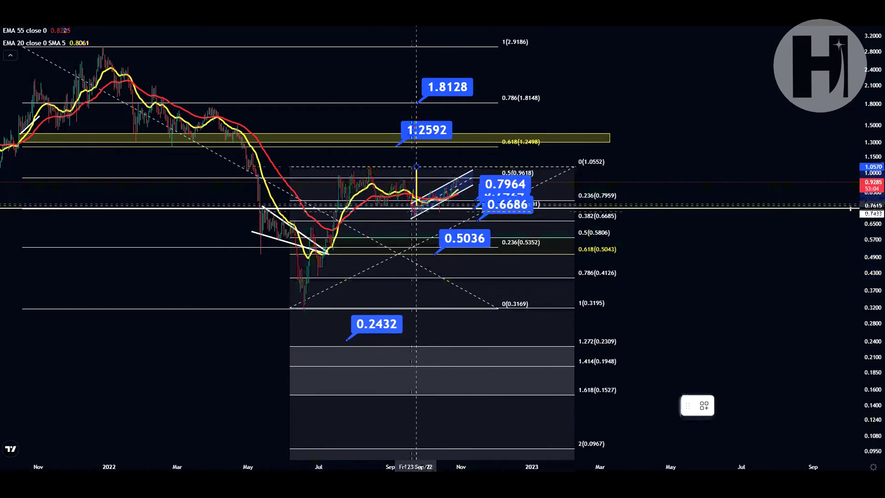
mouse_move(416, 206)
mouse_down()
mouse_move(420, 196)
mouse_move(446, 228)
mouse_up()
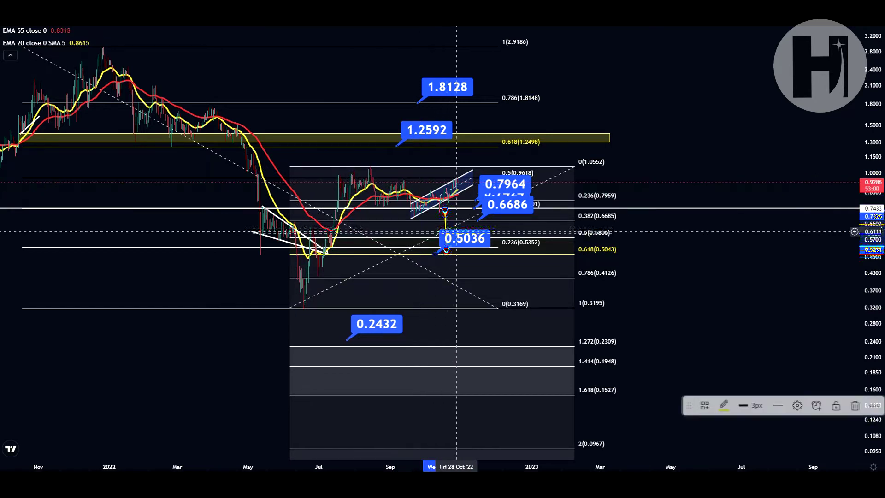
click(653, 280)
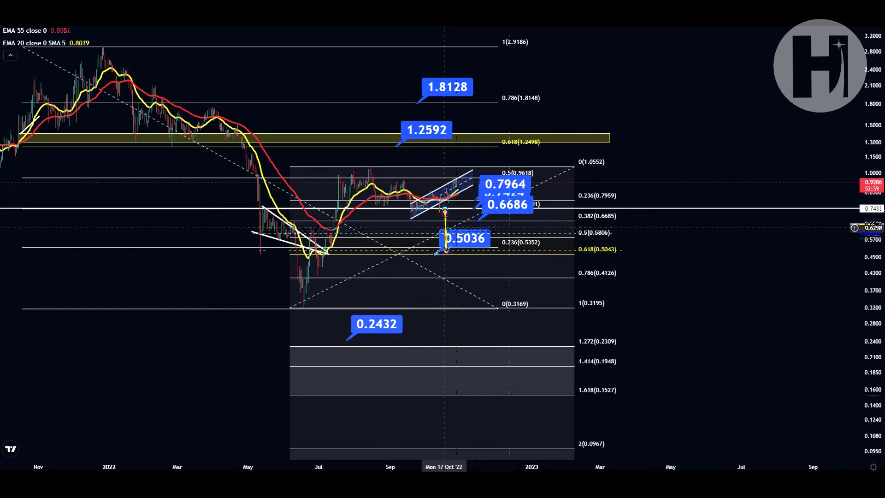
drag(445, 228, 416, 224)
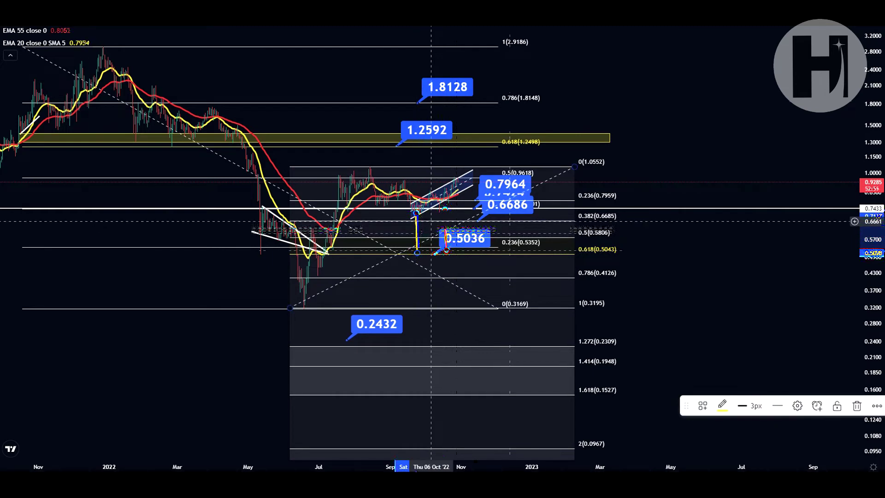
key(Delete)
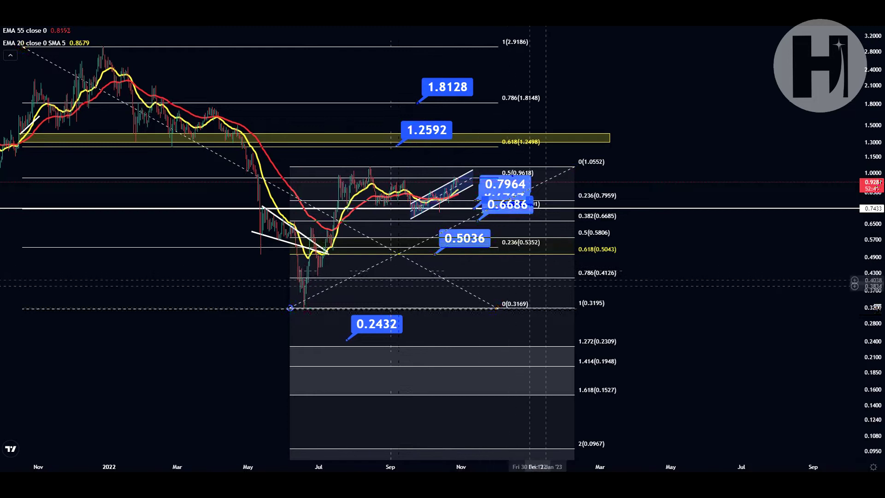
- Move the 0.5036 price label along the 0.618 Fibonacci level to early December, placing it at 0.5079
drag(665, 282, 675, 280)
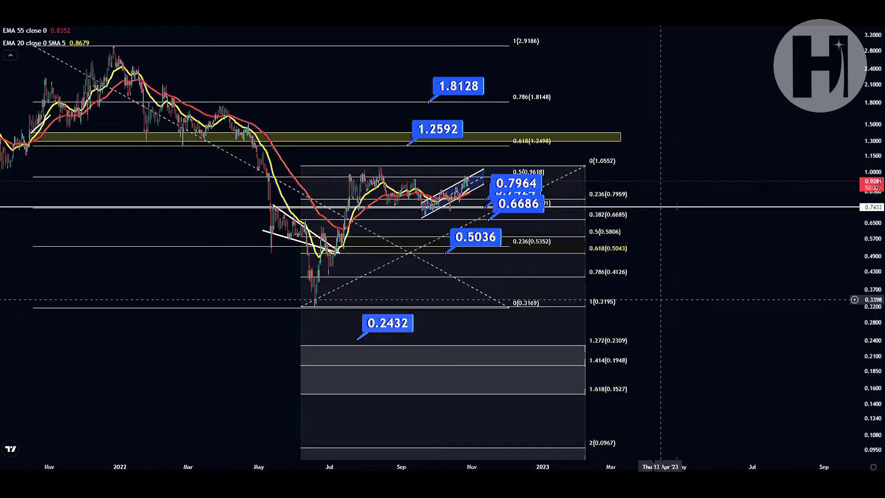
drag(693, 283, 703, 258)
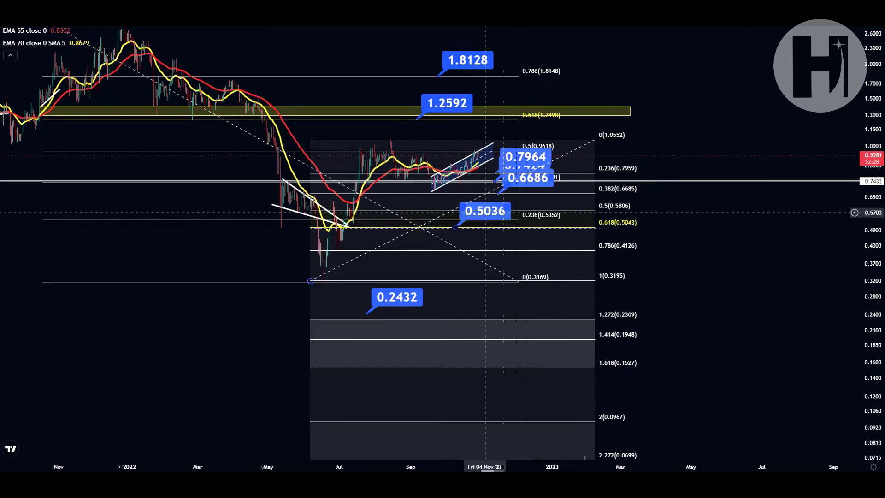
drag(475, 217, 538, 215)
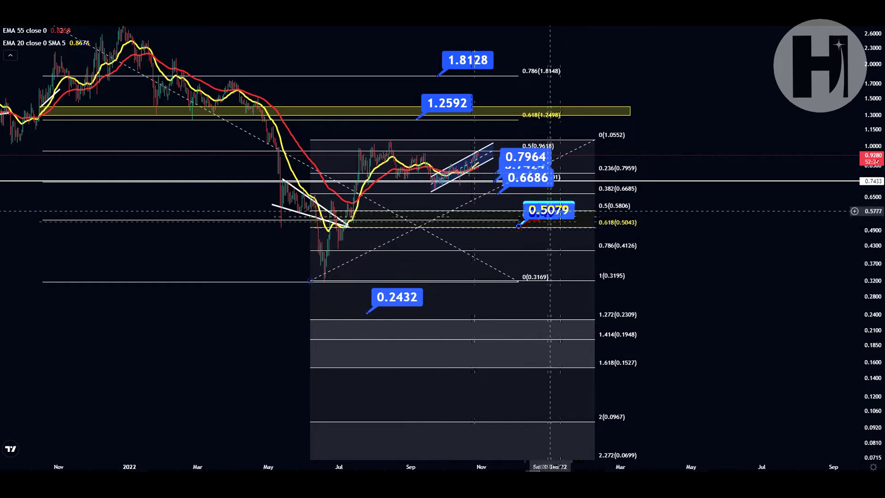
click(506, 229)
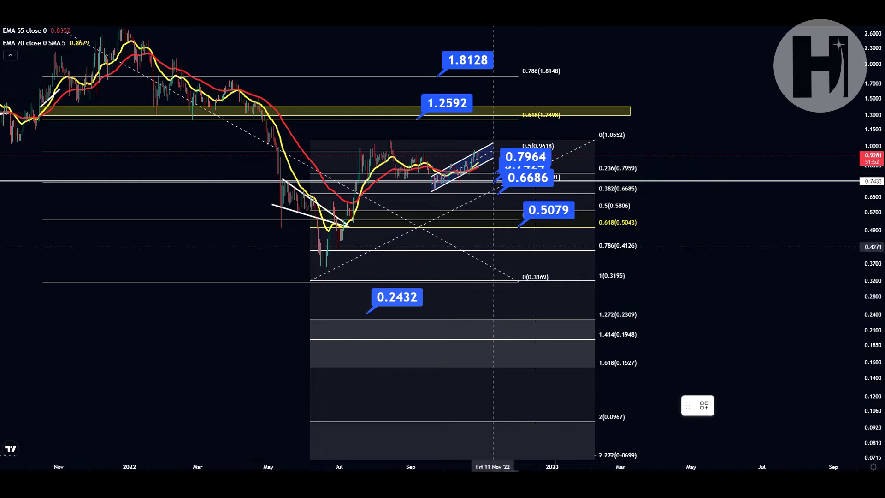
- Sketch short levels, a shaded circle, a vertical stroke and a rebound curve with the brush in the empty area beside the Fibonacci levels
click(648, 215)
click(680, 215)
mouse_move(653, 211)
mouse_down()
mouse_move(686, 212)
mouse_move(685, 195)
mouse_move(702, 191)
mouse_move(673, 184)
mouse_move(683, 184)
mouse_up()
drag(669, 152, 666, 273)
mouse_move(702, 193)
mouse_down()
mouse_move(689, 179)
mouse_move(653, 237)
mouse_move(702, 186)
mouse_move(686, 221)
mouse_move(718, 152)
mouse_up()
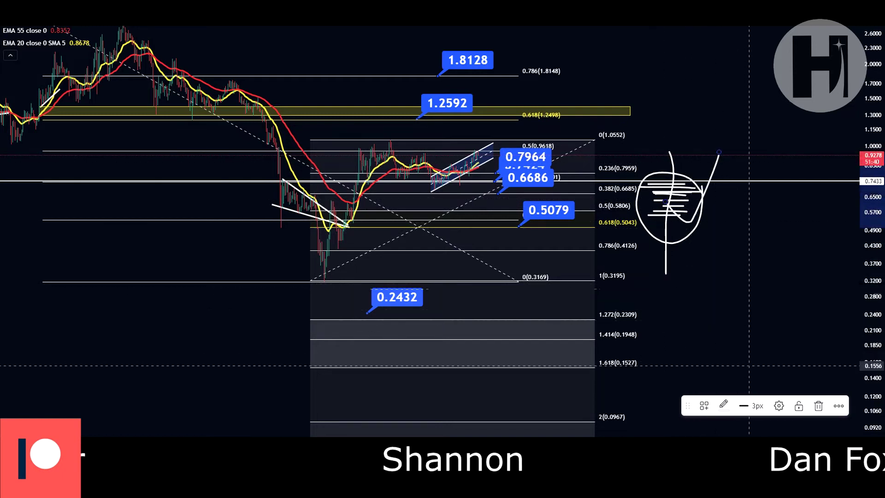
- Undo the brush sketch in the empty area beside the Fibonacci levels
key(ctrl+z)
key(ctrl+z)
key(ctrl+z)
key(ctrl+z)
key(ctrl+z)
key(ctrl+z)
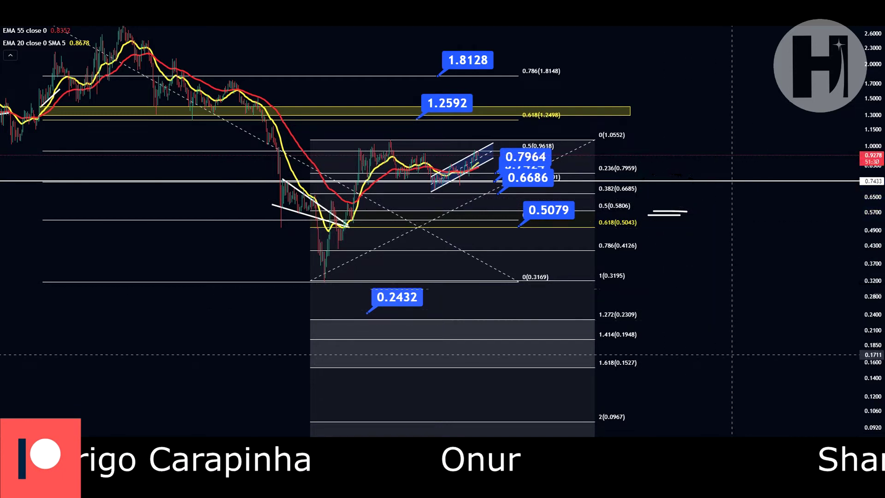
key(ctrl+z)
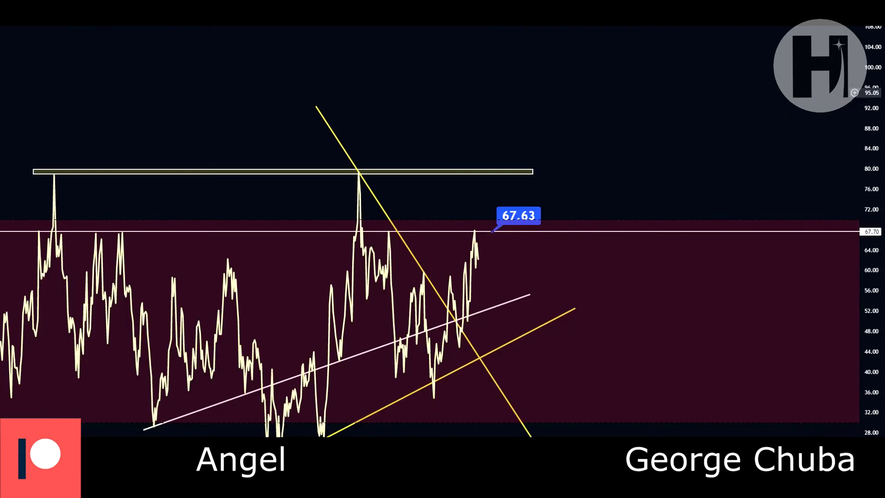
- Examine the RSI history in the maximized pane against the zone near 80, the 67.63 level and the crossing trend lines
scroll(430, 375, up, 3)
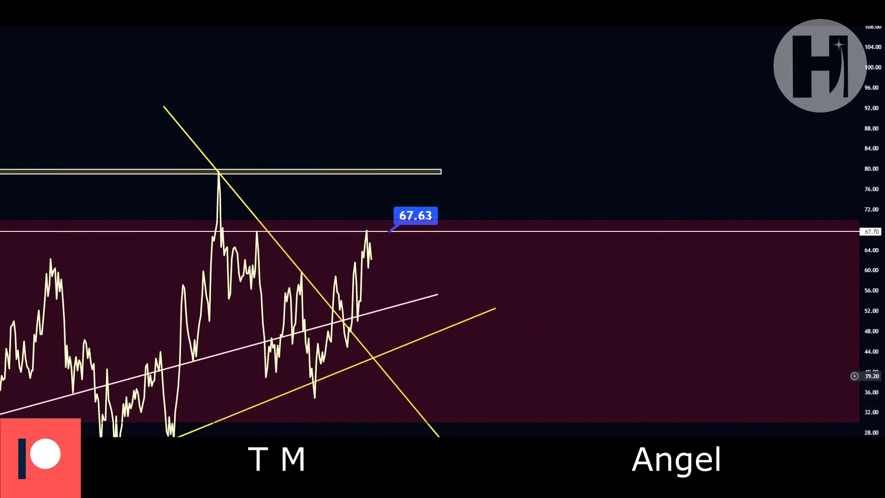
drag(369, 375, 509, 362)
drag(870, 221, 870, 295)
drag(430, 281, 527, 284)
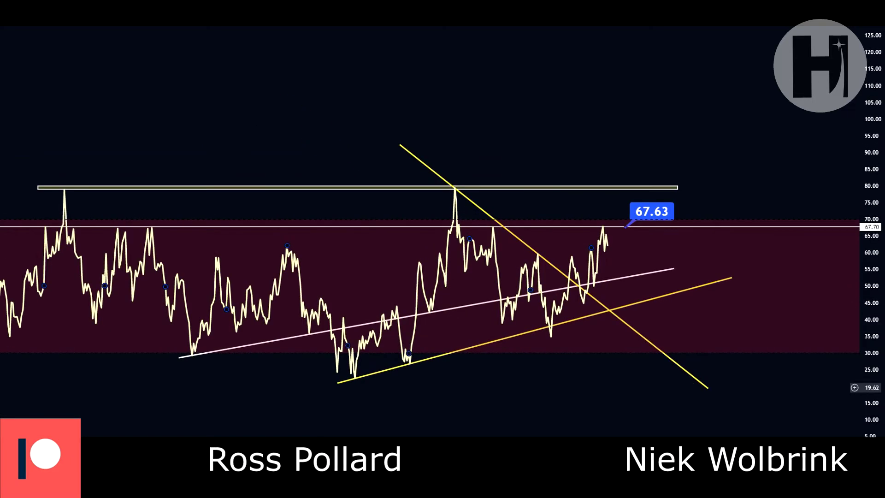
scroll(429, 387, down, 3)
scroll(429, 388, up, 3)
scroll(429, 227, down, 3)
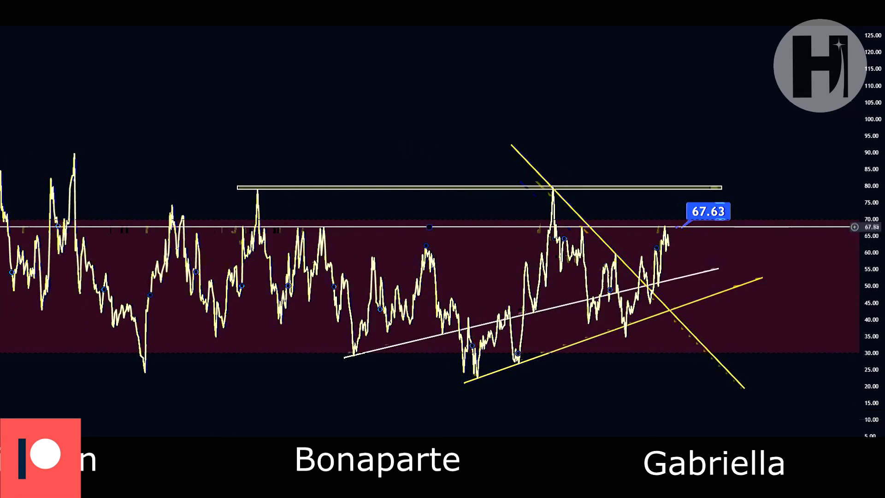
drag(429, 234, 372, 244)
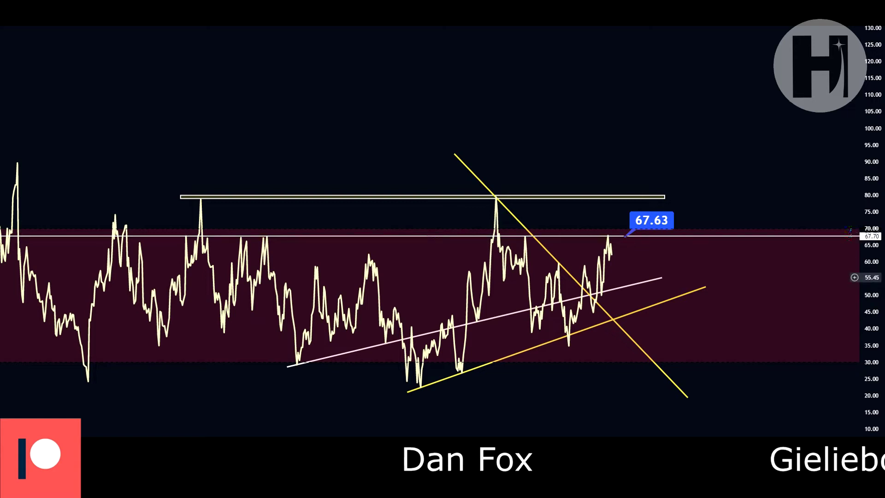
drag(507, 263, 421, 270)
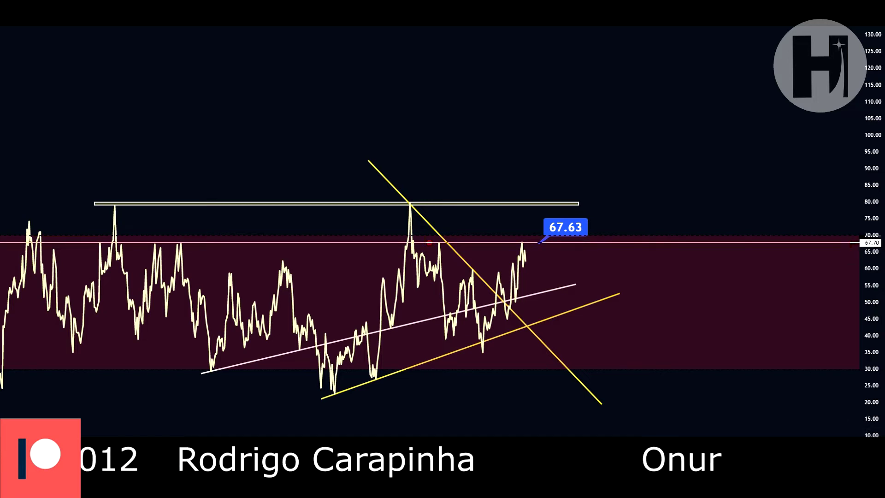
scroll(429, 242, up, 2)
drag(429, 242, 347, 244)
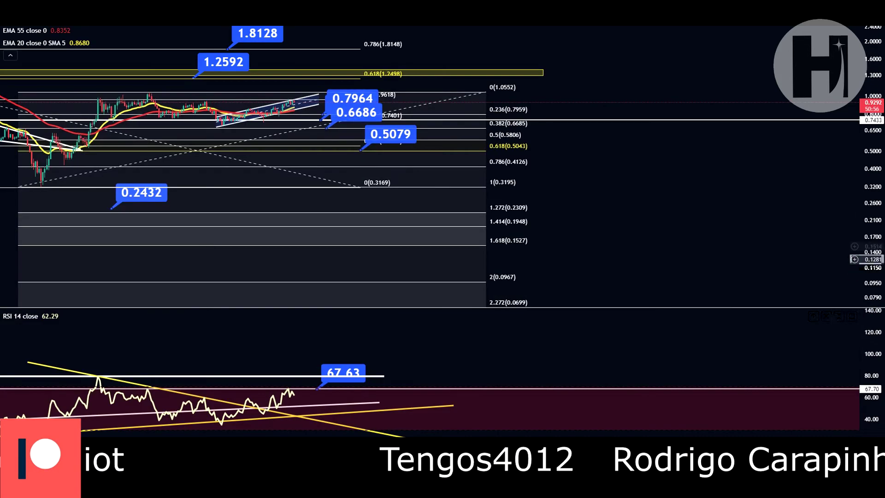
- Rescale the price and RSI panes in the split view to compare the late-October price high with the RSI peak at 67.63
drag(553, 251, 739, 294)
drag(871, 294, 871, 190)
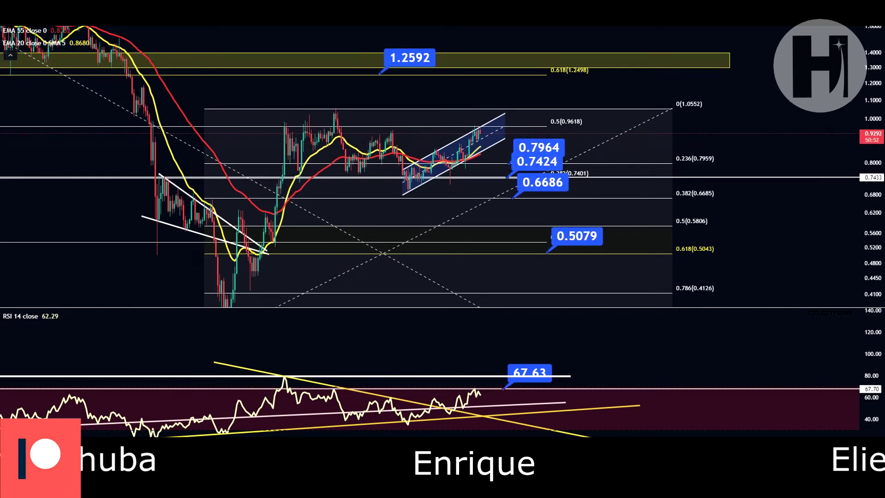
drag(871, 423, 871, 317)
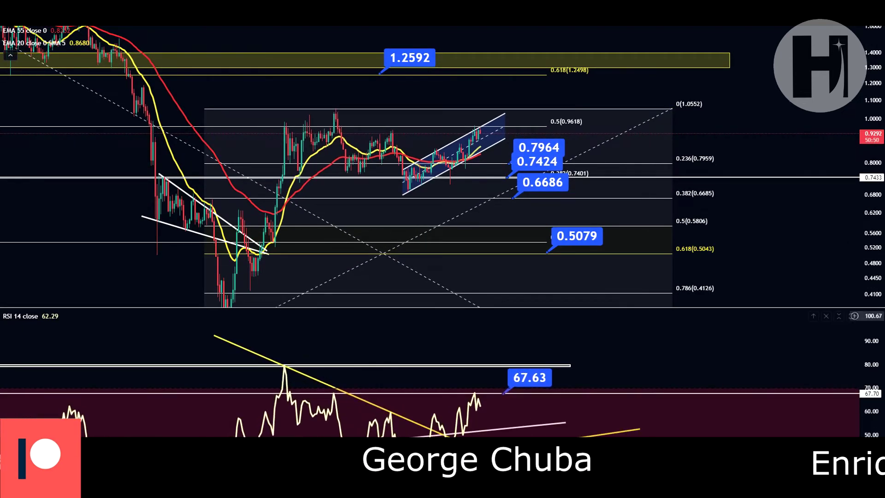
click(477, 365)
- Measure the potential drop from the late-October high at 0.9626 down to 0.6700 near the 0.382 Fibonacci level
click(474, 128)
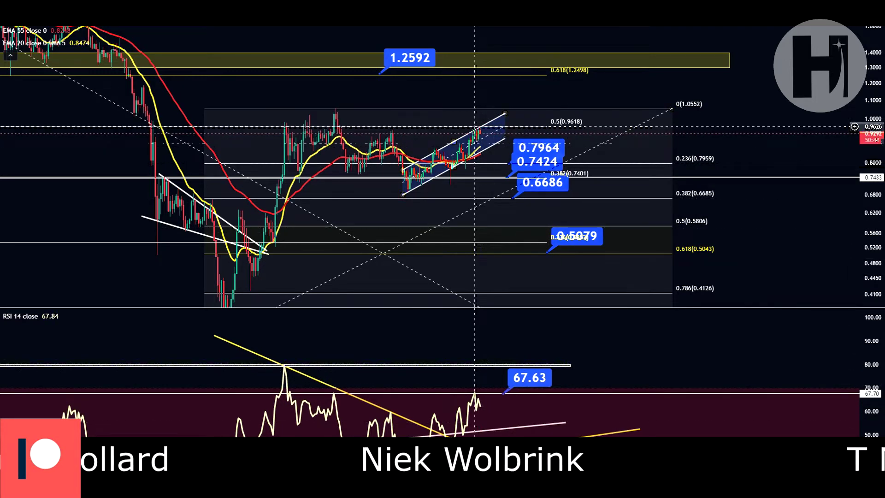
shift+click(474, 126)
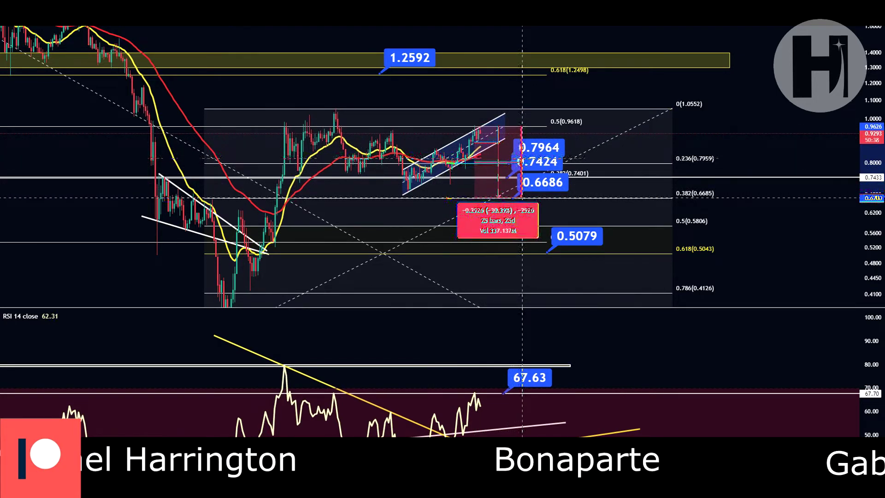
click(522, 198)
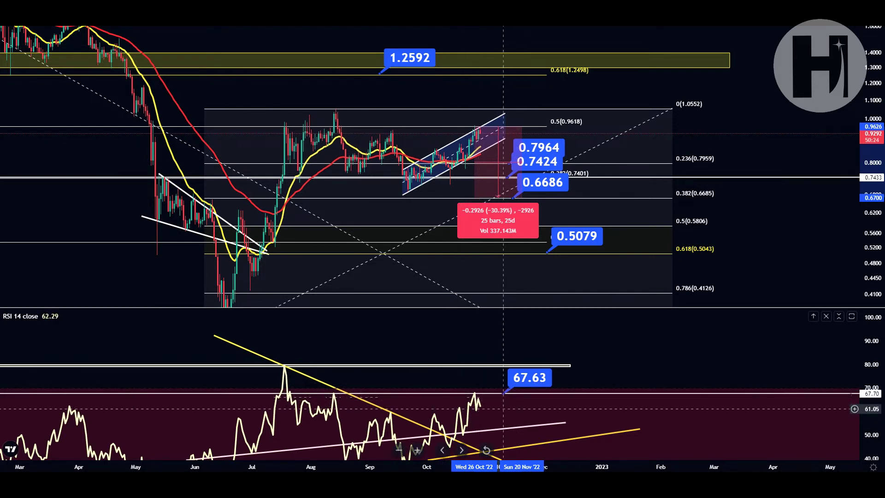
- Maximize the RSI pane and examine its swings and trend lines since early 2022 on a compressed scale
click(497, 412)
double_click(497, 412)
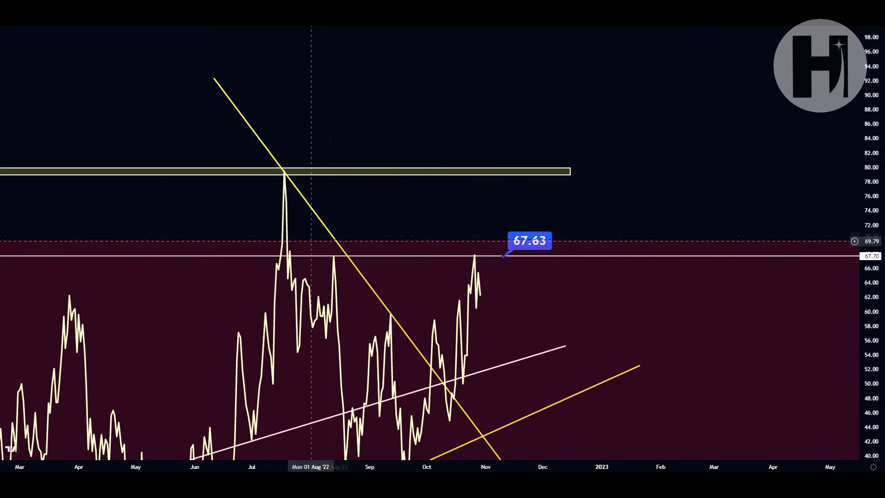
drag(870, 138, 838, 399)
drag(241, 253, 429, 258)
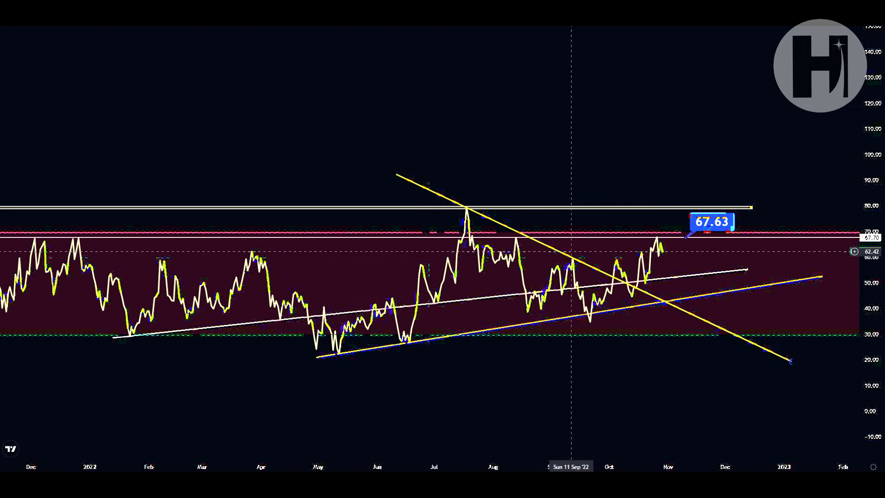
drag(656, 265, 549, 288)
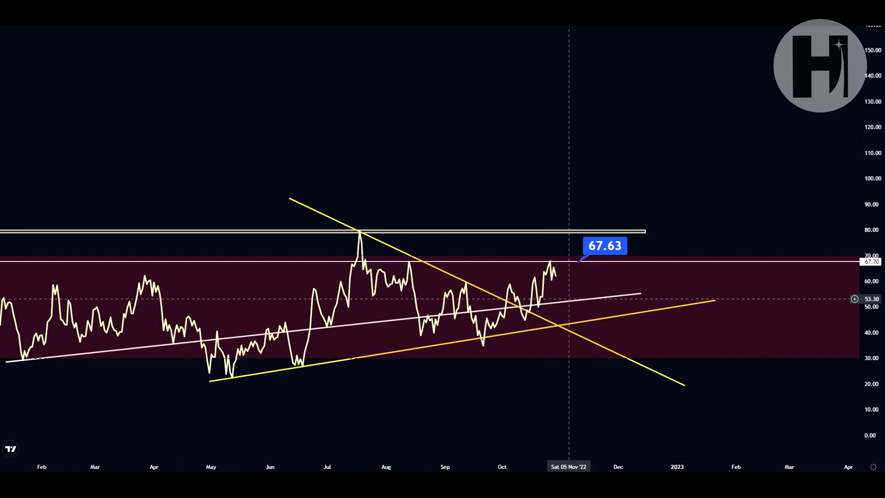
- Examine the current RSI position between the rising white trend line and the 67.63 level
click(570, 300)
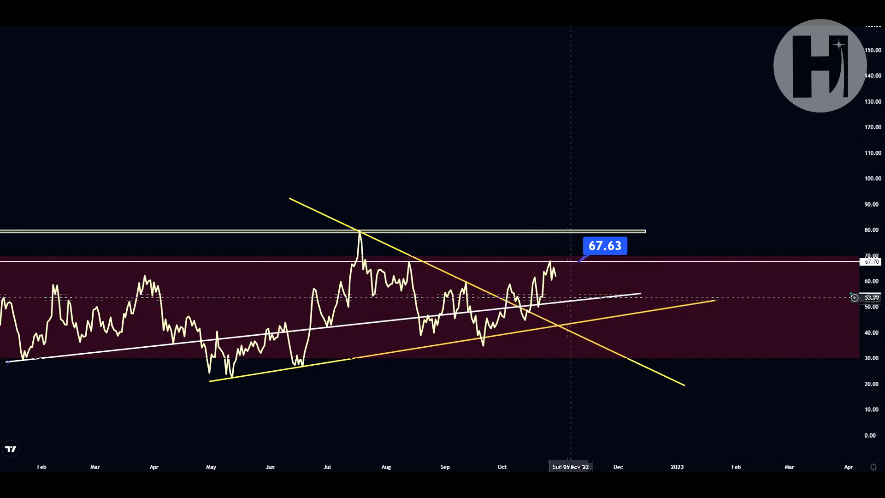
click(581, 262)
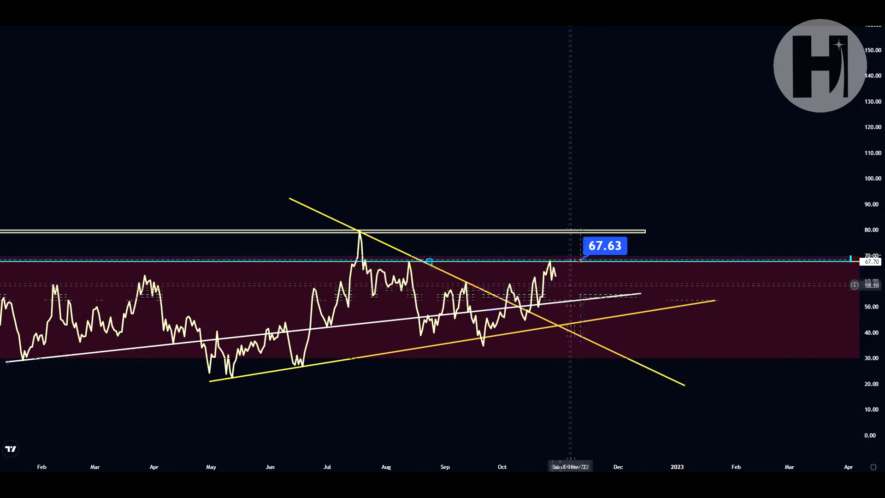
click(571, 295)
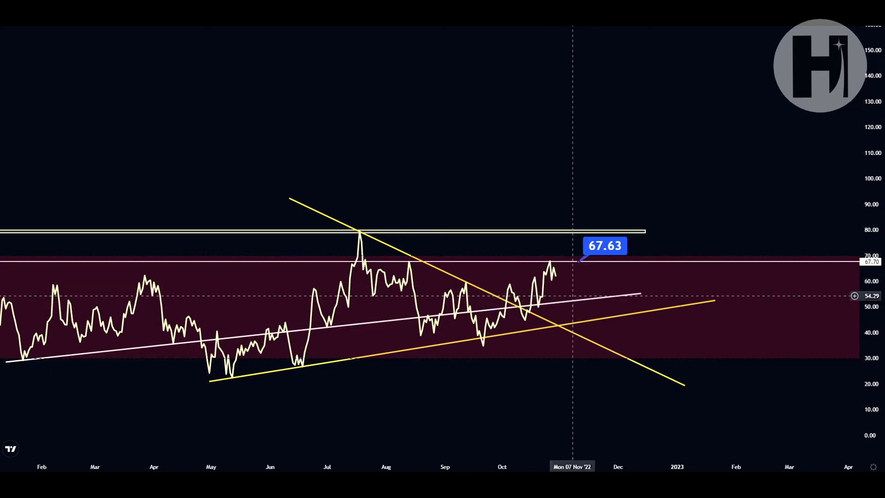
click(573, 300)
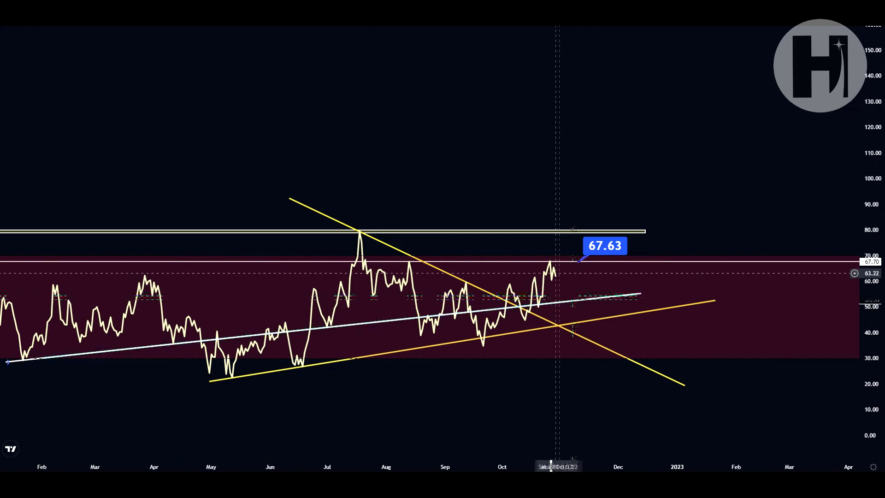
drag(585, 302, 582, 266)
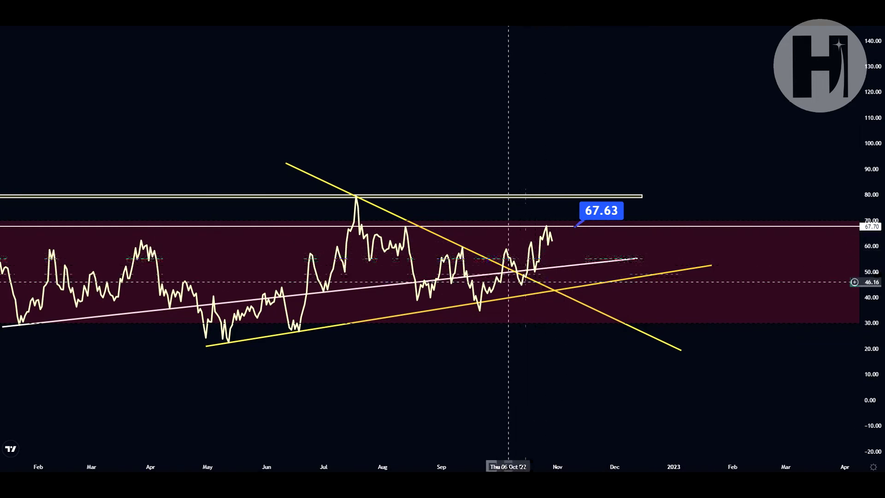
- Place a yellow arrow beneath the RSI curve pointing up toward where the falling and rising yellow trend lines cross
drag(547, 466, 530, 466)
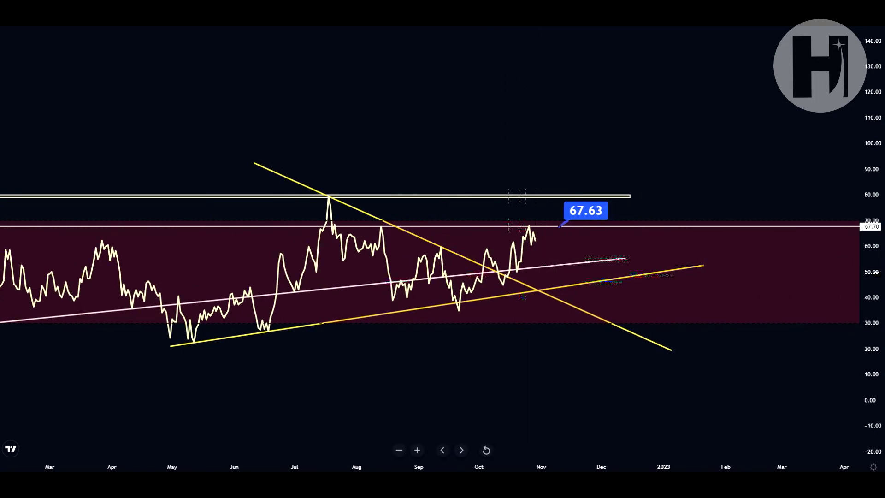
drag(532, 361, 557, 363)
drag(871, 338, 871, 289)
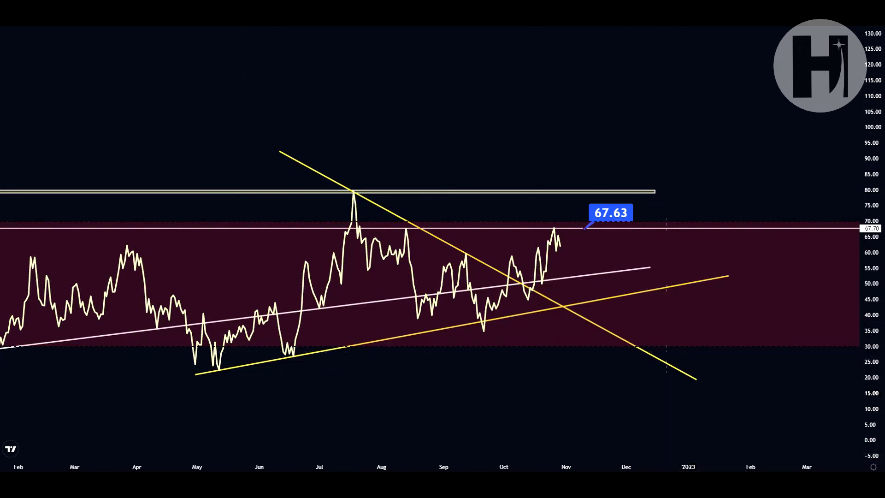
mouse_move(520, 417)
mouse_down()
mouse_move(500, 350)
mouse_move(224, 370)
mouse_move(298, 355)
mouse_move(450, 355)
mouse_move(572, 278)
mouse_move(604, 304)
mouse_move(597, 255)
mouse_move(606, 296)
mouse_move(571, 234)
mouse_move(589, 301)
mouse_move(571, 270)
mouse_move(596, 266)
mouse_move(587, 253)
mouse_move(600, 283)
mouse_move(620, 297)
mouse_move(617, 337)
mouse_move(376, 198)
mouse_move(376, 145)
mouse_up()
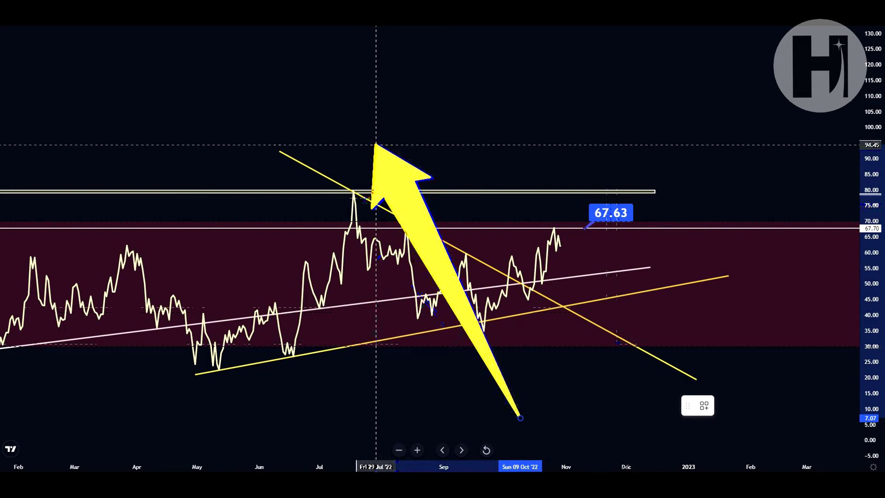
mouse_move(376, 144)
mouse_down()
mouse_move(198, 367)
mouse_move(360, 299)
mouse_move(369, 198)
mouse_move(520, 311)
mouse_move(575, 306)
mouse_move(533, 296)
mouse_move(528, 270)
mouse_move(594, 321)
mouse_move(532, 291)
mouse_move(556, 238)
mouse_move(572, 304)
mouse_move(592, 322)
mouse_move(571, 335)
mouse_up()
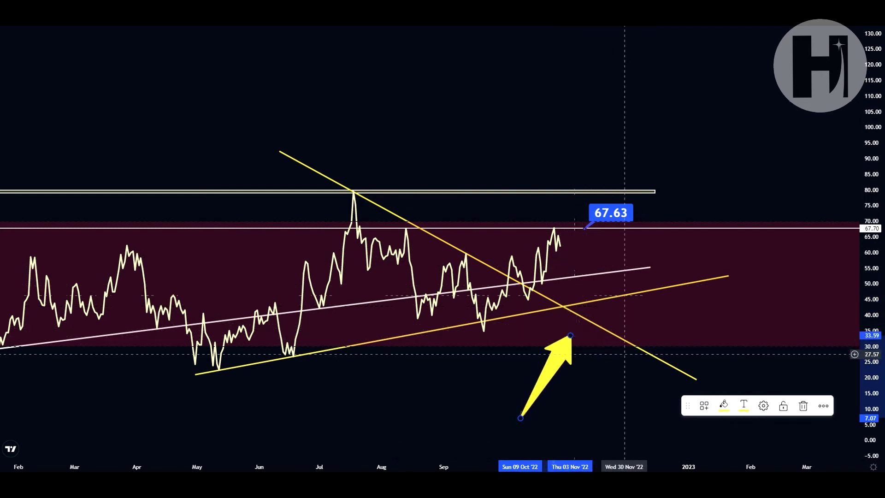
- Recolor the falling yellow RSI trend line from the July peak to pinkish red
click(629, 343)
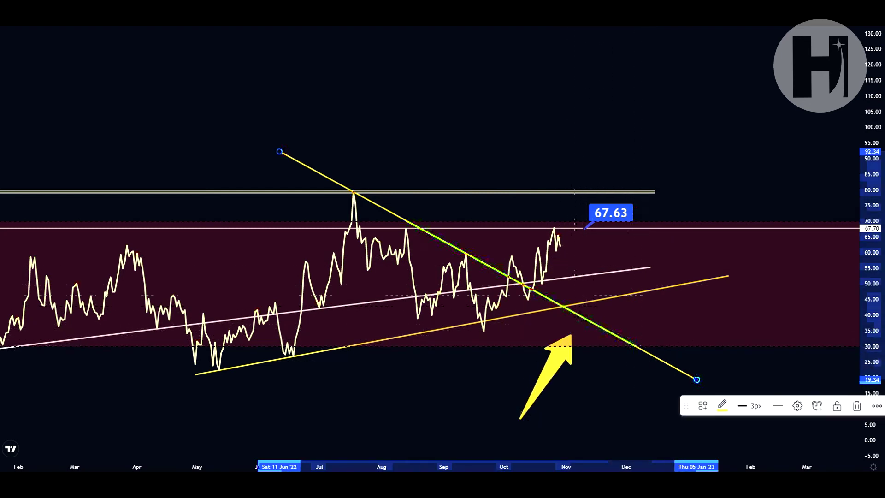
click(722, 405)
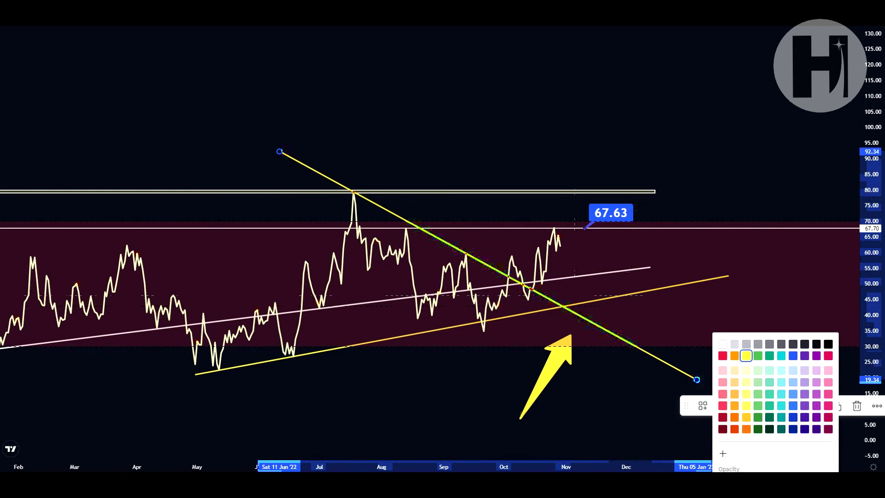
click(828, 355)
click(494, 272)
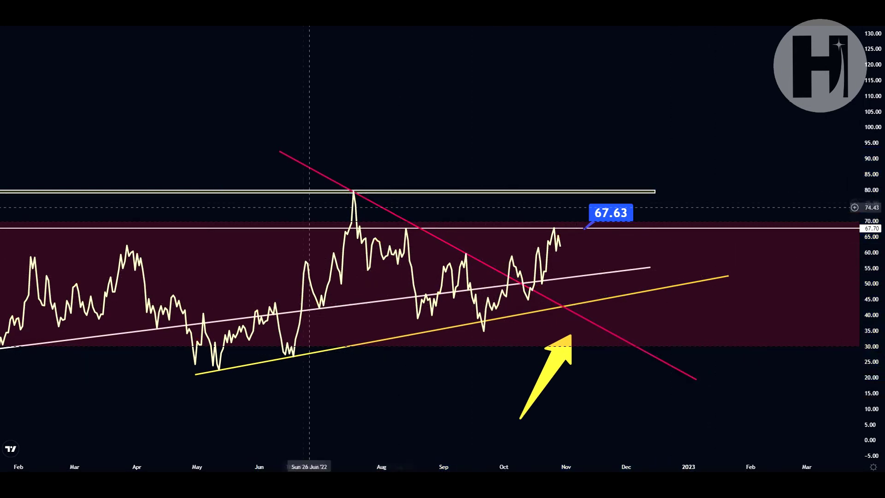
- Move the yellow arrow's tip closer to the RSI trend line crossing and delete the arrow
mouse_move(570, 336)
mouse_down()
mouse_move(553, 310)
mouse_move(560, 238)
mouse_move(592, 322)
mouse_move(589, 288)
mouse_move(593, 308)
mouse_move(540, 316)
mouse_move(582, 306)
mouse_move(577, 324)
mouse_up()
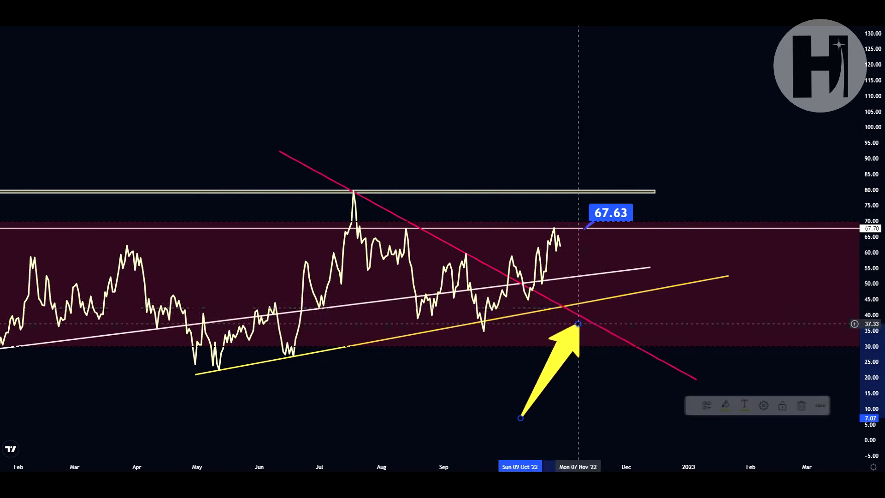
key(Delete)
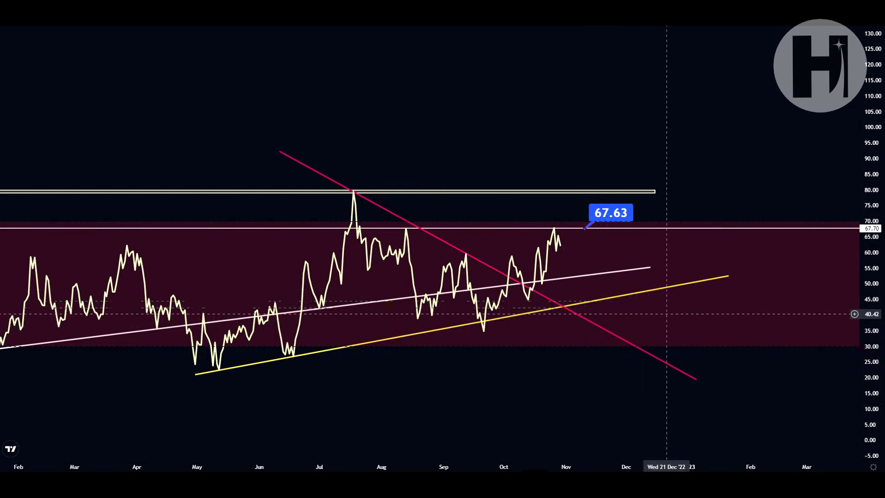
- Return to the weekly MATIC/USDT price chart and examine the candles within the falling cyan lines on an expanded price scale
double_click(666, 314)
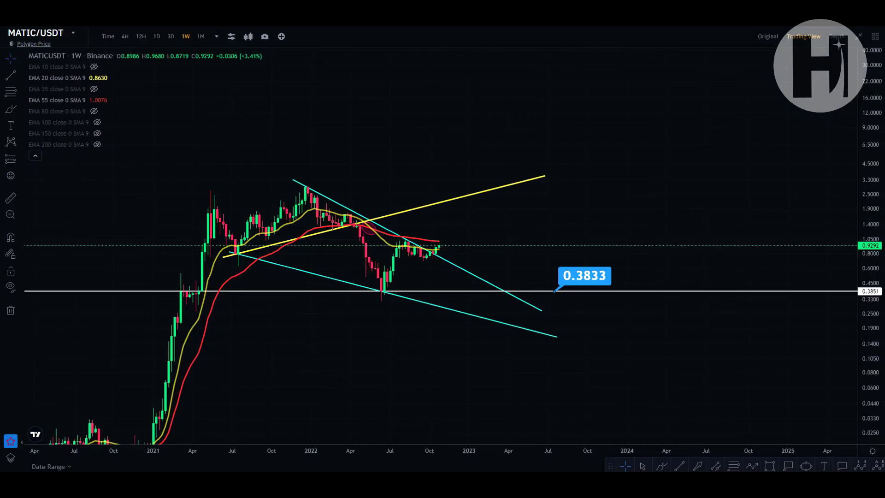
drag(697, 192, 756, 187)
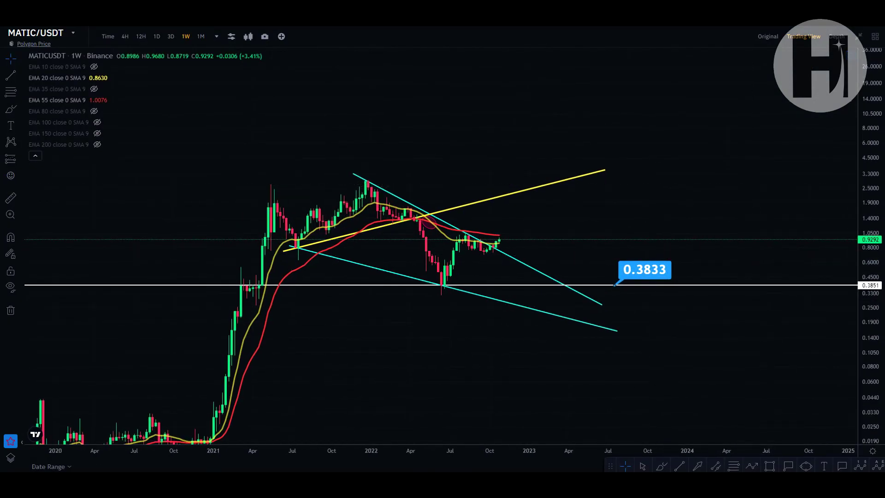
drag(869, 308, 869, 232)
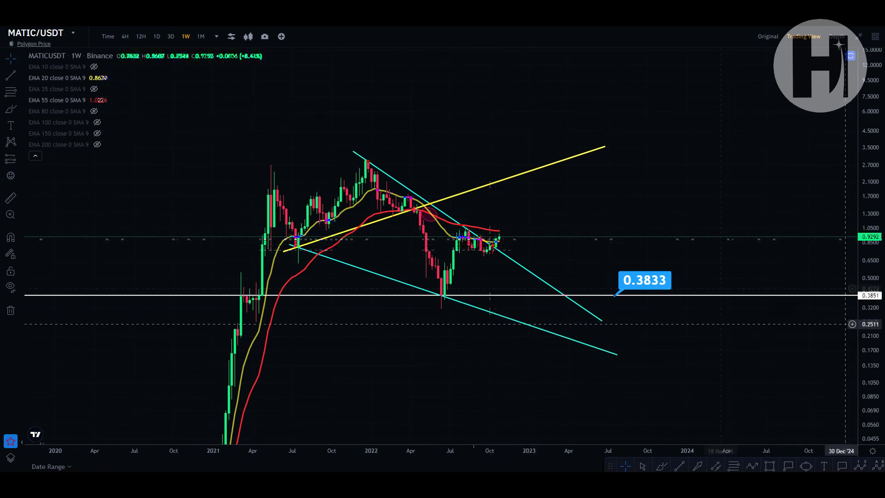
drag(869, 295, 869, 219)
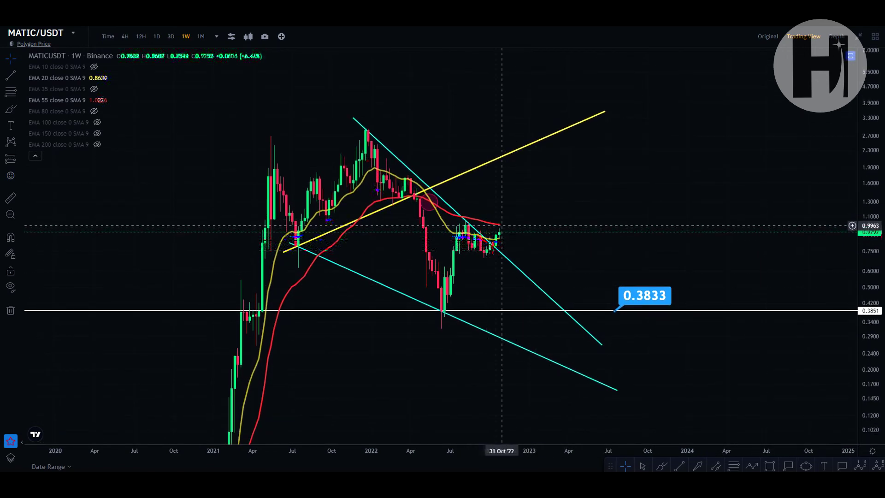
drag(524, 227, 526, 218)
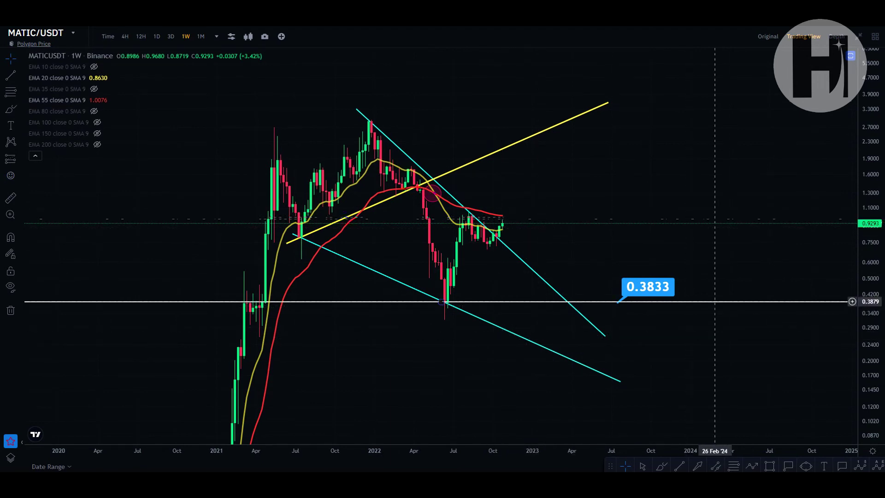
- Point a yellow arrow at the latest weekly candles near the upper cyan line and delete it
click(689, 226)
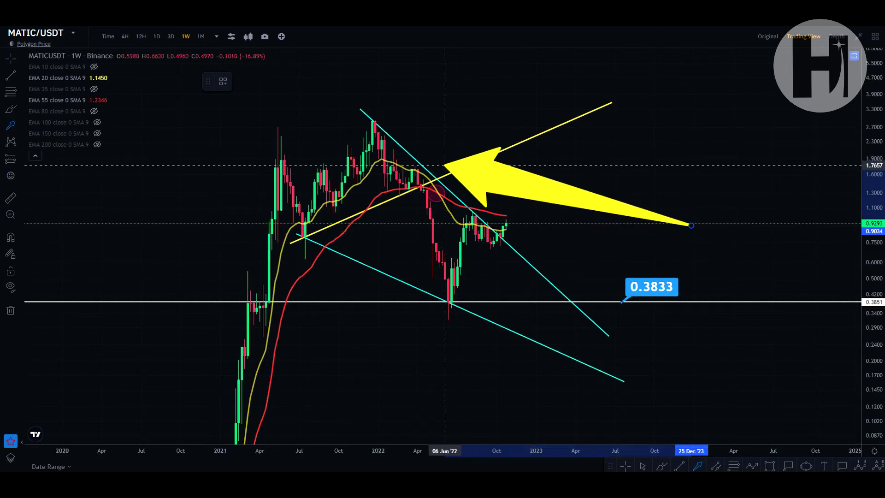
click(540, 243)
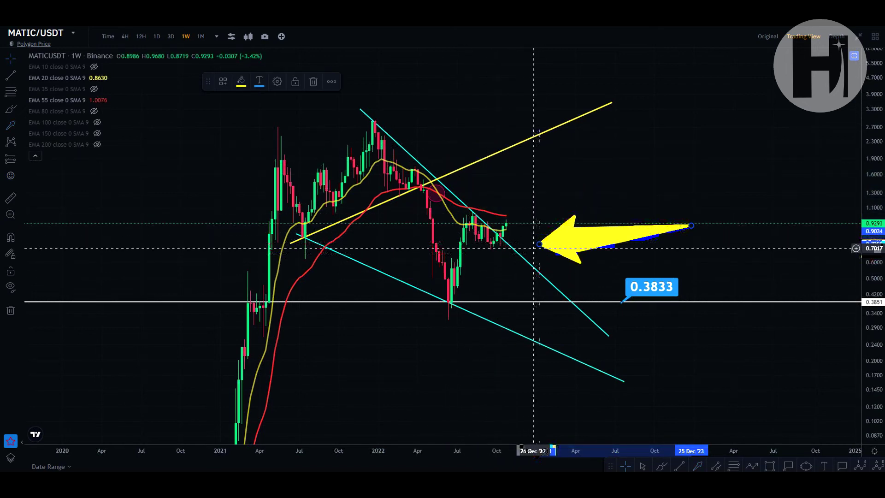
key(Delete)
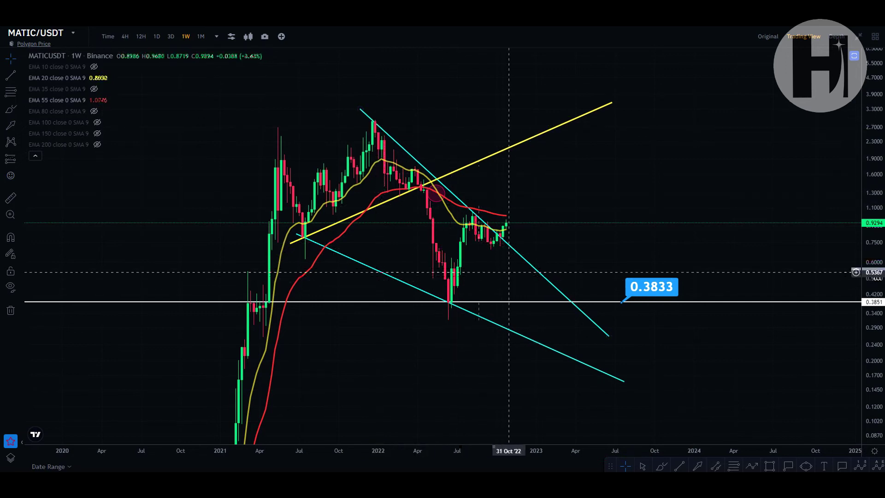
- Draw a horizontal yellow support line under the lows since August 2022 and attach a 0.7388 price label to its end
drag(479, 261, 471, 252)
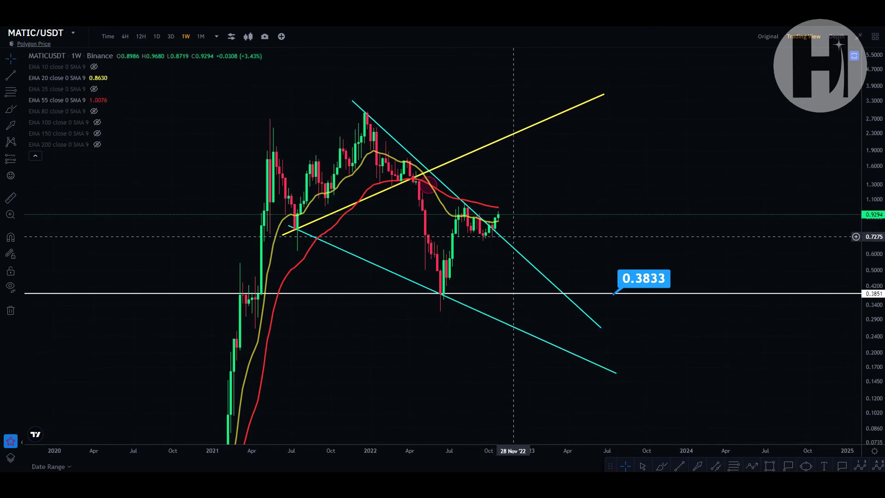
click(679, 466)
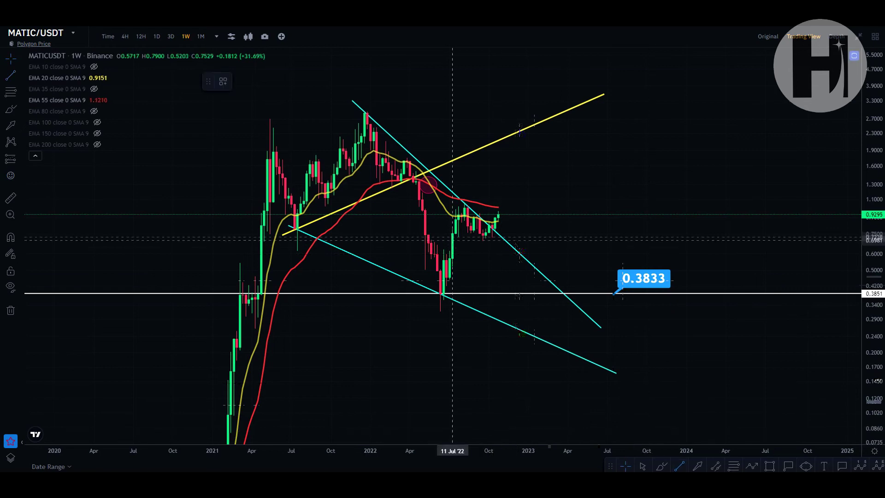
click(464, 236)
click(541, 236)
click(538, 221)
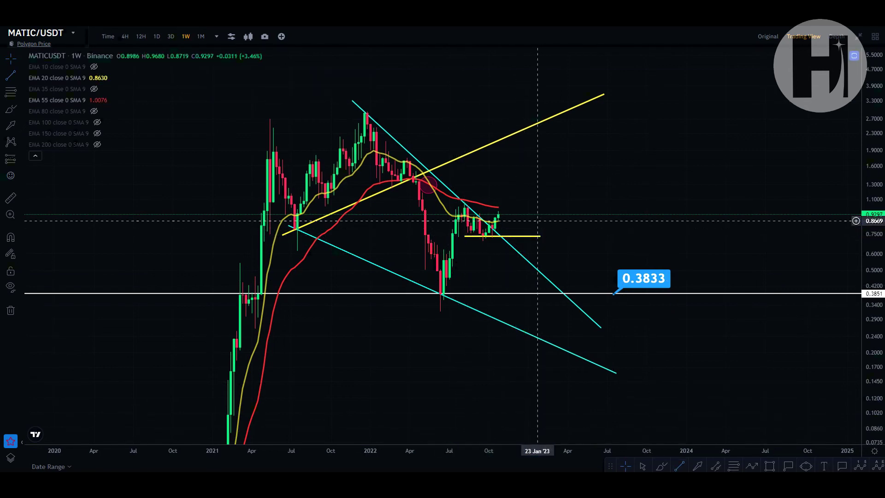
click(787, 465)
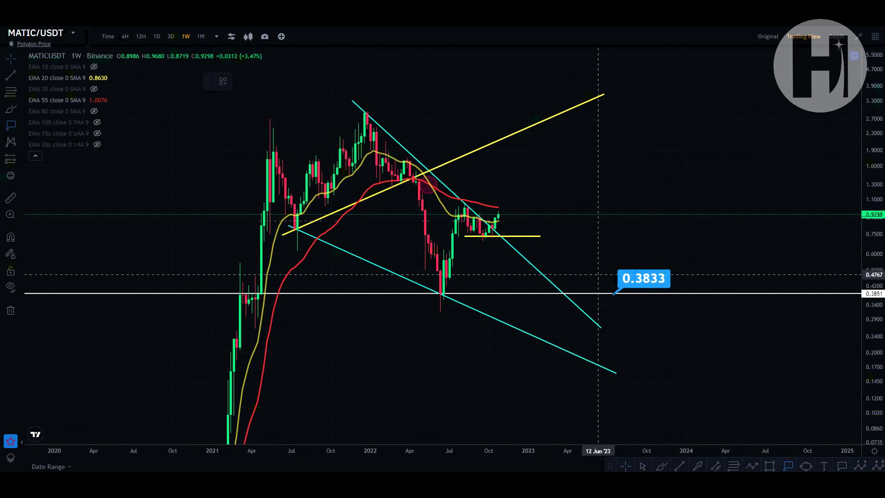
click(537, 236)
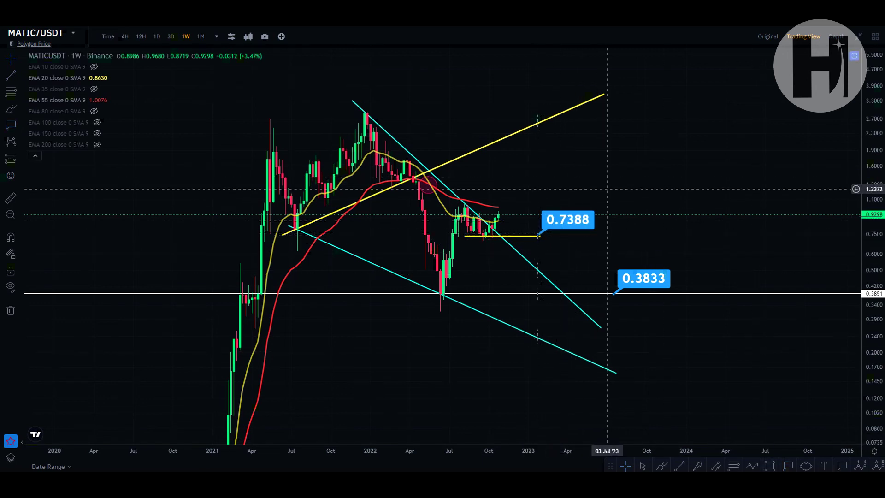
- Brush a circle around the 0.3833 label, a falling path toward that level, a circle at the June low and its rebound
drag(586, 267, 609, 270)
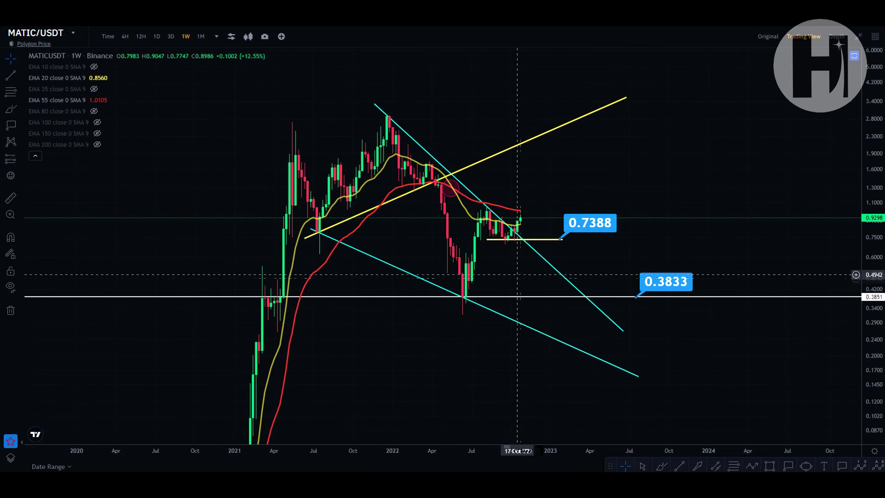
drag(621, 259, 613, 243)
click(661, 465)
mouse_move(693, 251)
mouse_down()
mouse_move(620, 276)
mouse_move(691, 252)
mouse_up()
mouse_move(487, 231)
mouse_down()
mouse_move(511, 203)
mouse_move(544, 273)
mouse_up()
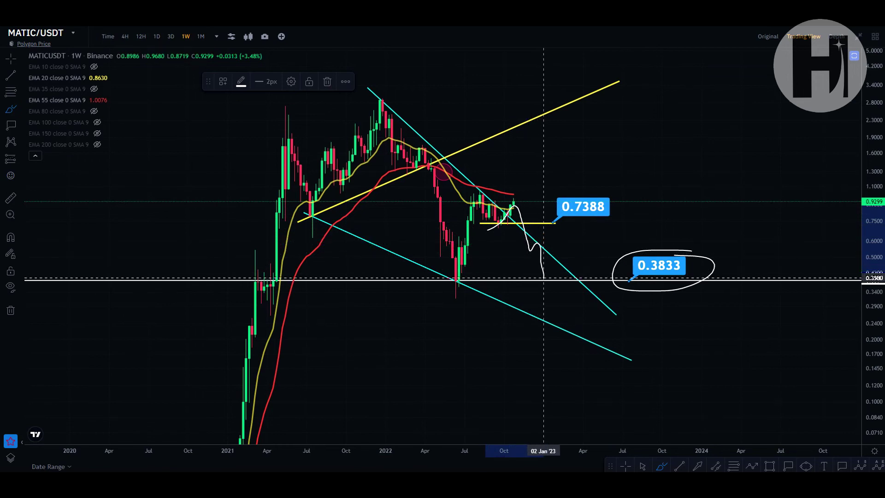
mouse_move(457, 271)
mouse_down()
mouse_move(448, 289)
mouse_move(455, 271)
mouse_move(457, 299)
mouse_move(452, 281)
mouse_move(462, 270)
mouse_move(472, 276)
mouse_move(454, 300)
mouse_move(458, 267)
mouse_up()
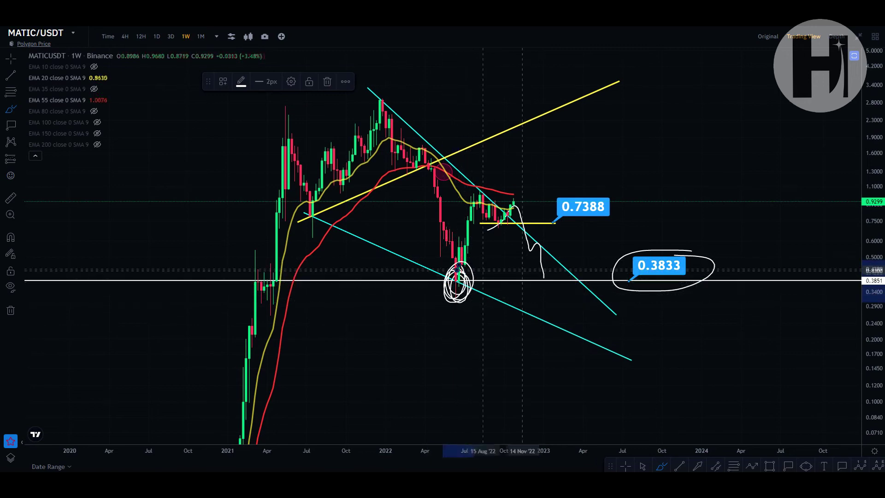
drag(438, 307, 479, 190)
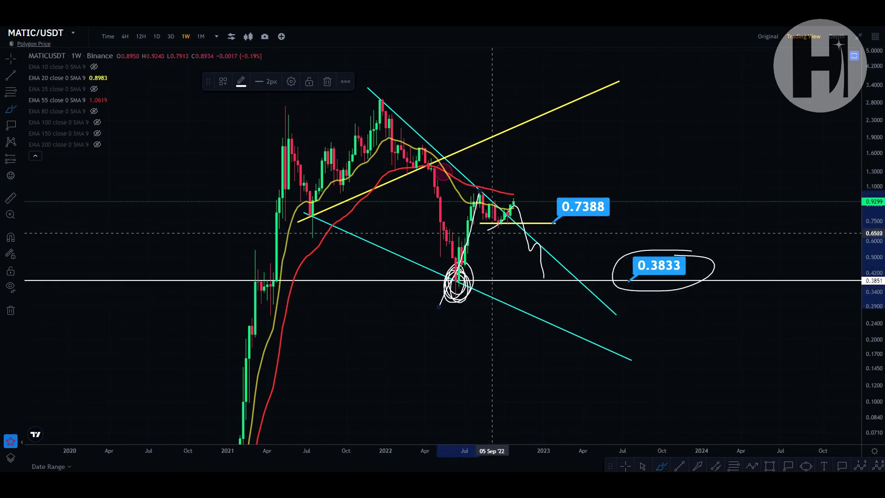
- Undo the freehand strokes around the 0.3833 level and the June low
key(ctrl+z)
key(ctrl+z)
key(ctrl+z)
key(ctrl+z)
key(ctrl+z)
key(ctrl+z)
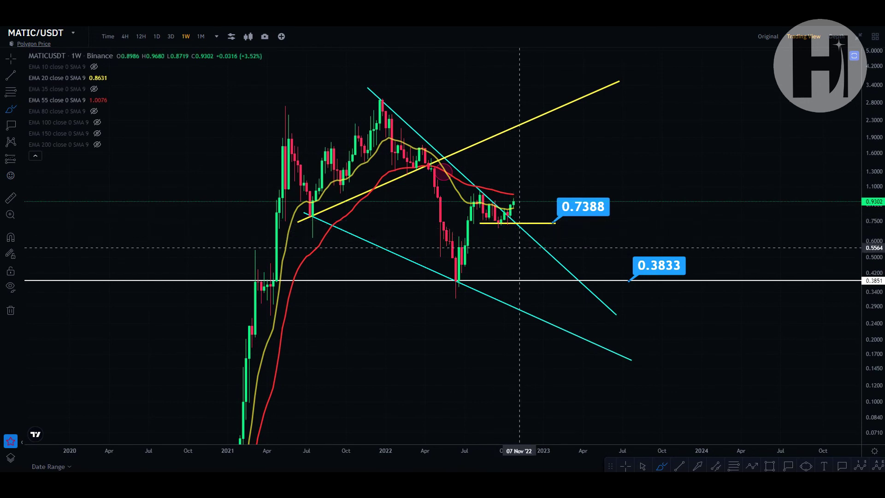
- Brush a pullback to the yellow support line, circling the red EMA touch, the support area and the 0.7388 label
click(505, 223)
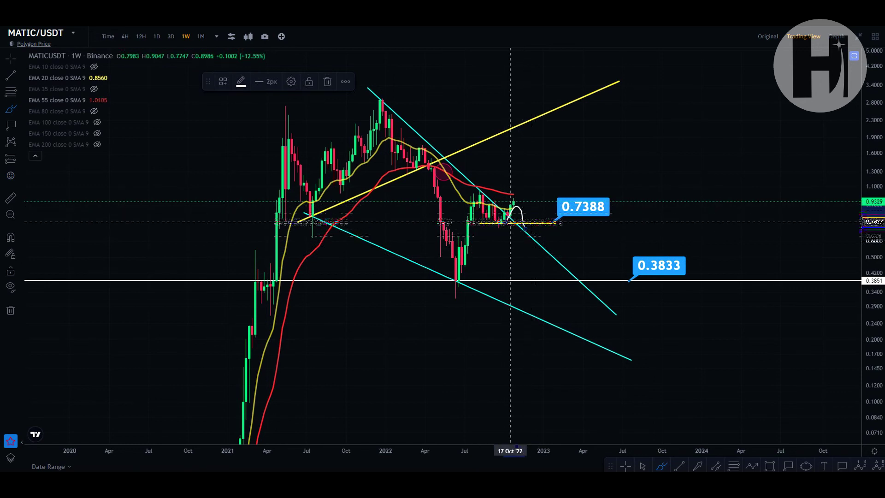
mouse_move(516, 192)
mouse_down()
mouse_move(508, 192)
mouse_move(525, 197)
mouse_move(513, 190)
mouse_up()
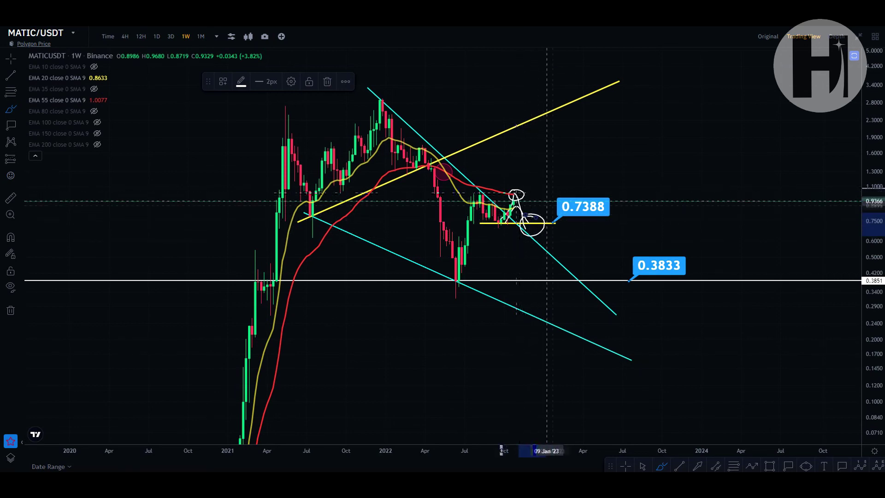
mouse_move(621, 196)
mouse_down()
mouse_move(588, 186)
mouse_move(582, 234)
mouse_move(619, 201)
mouse_up()
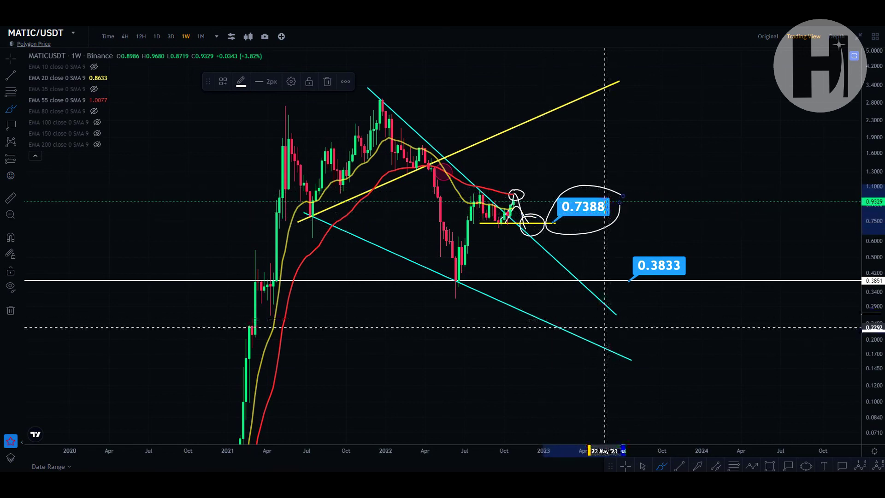
- Undo the freehand pullback path and the circles around the red EMA, support area and 0.7388 label
key(ctrl+z)
key(ctrl+z)
key(ctrl+z)
key(ctrl+z)
key(ctrl+z)
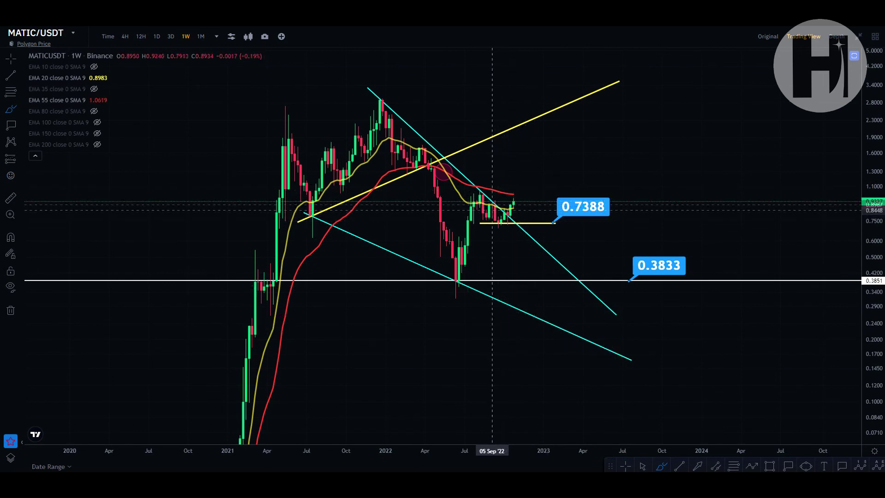
- Sketch the swing from the June low through the August high and September dip up to the red EMA, and erase it
mouse_move(475, 197)
mouse_down()
mouse_move(495, 226)
mouse_move(516, 212)
mouse_move(534, 118)
mouse_move(547, 126)
mouse_move(562, 174)
mouse_up()
key(ctrl+z)
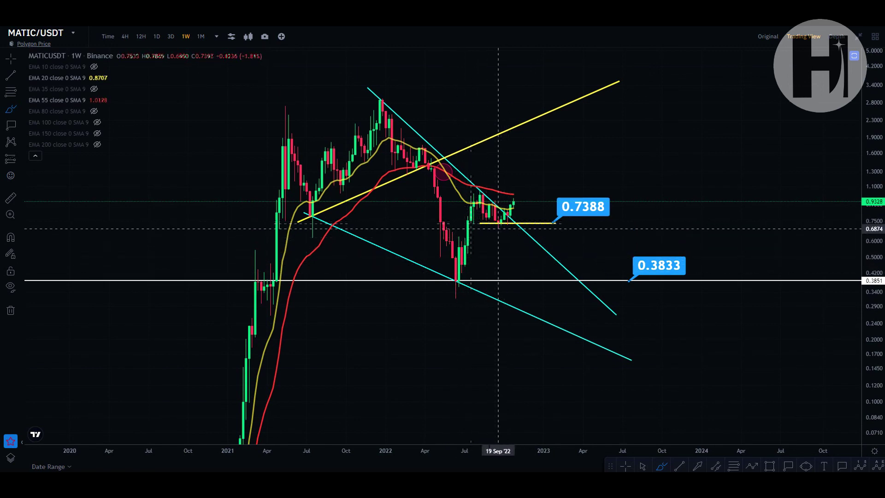
mouse_move(453, 238)
mouse_down()
mouse_move(449, 275)
mouse_move(479, 200)
mouse_up()
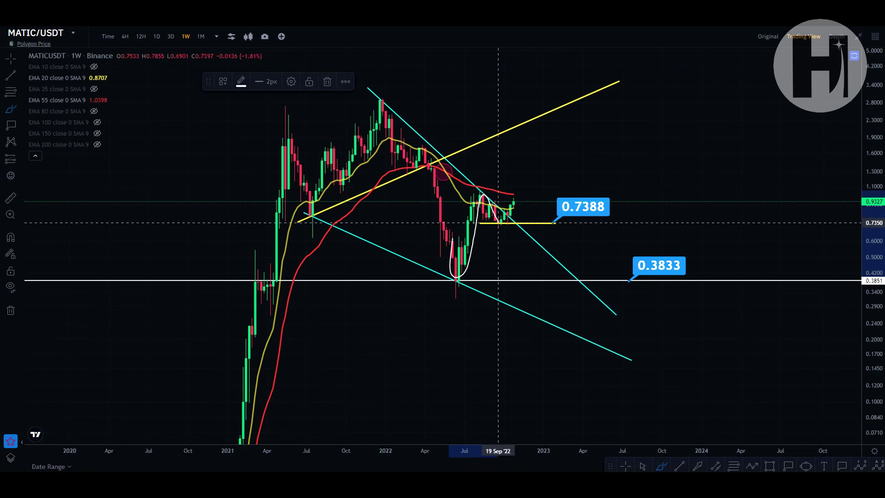
drag(520, 195, 519, 194)
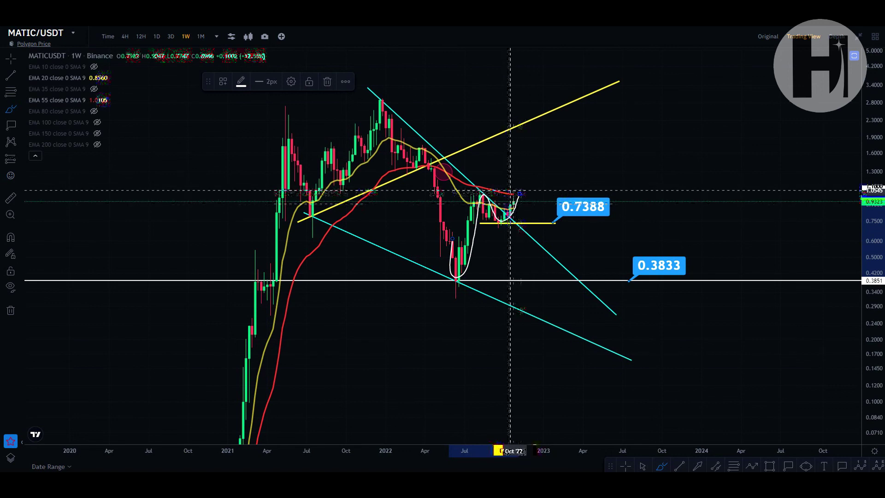
key(Delete)
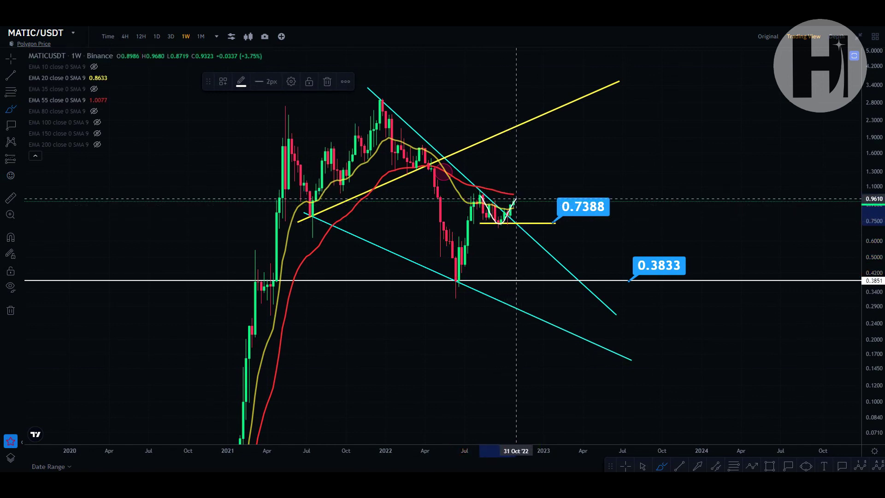
- Sketch the rebound from the September low on the yellow support line and the preceding decline, and undo the strokes
drag(506, 213, 519, 187)
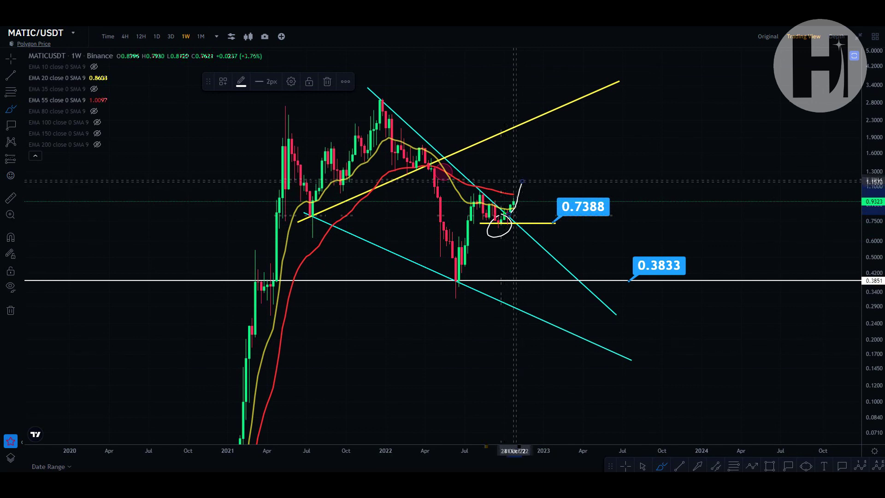
key(ctrl+z)
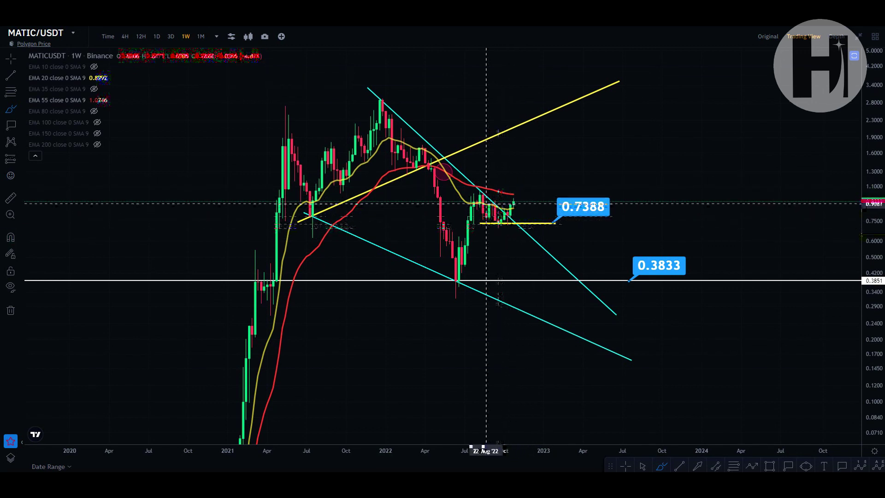
drag(483, 191, 495, 215)
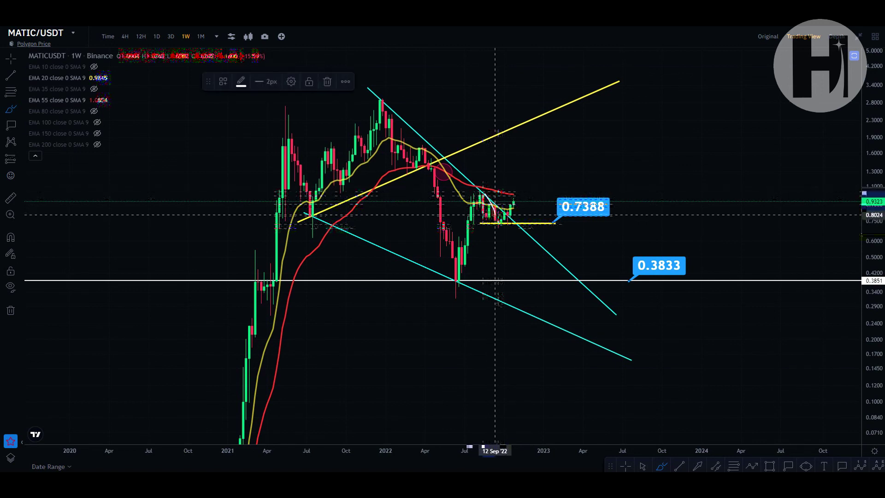
key(ctrl+z)
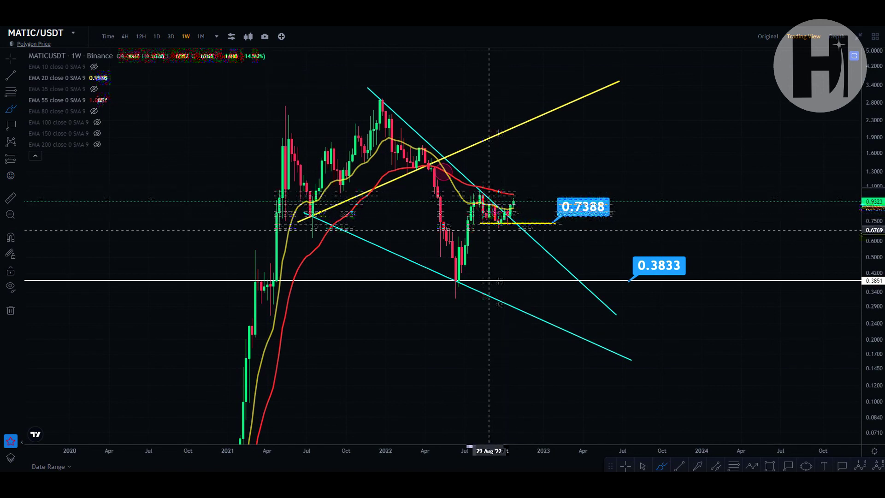